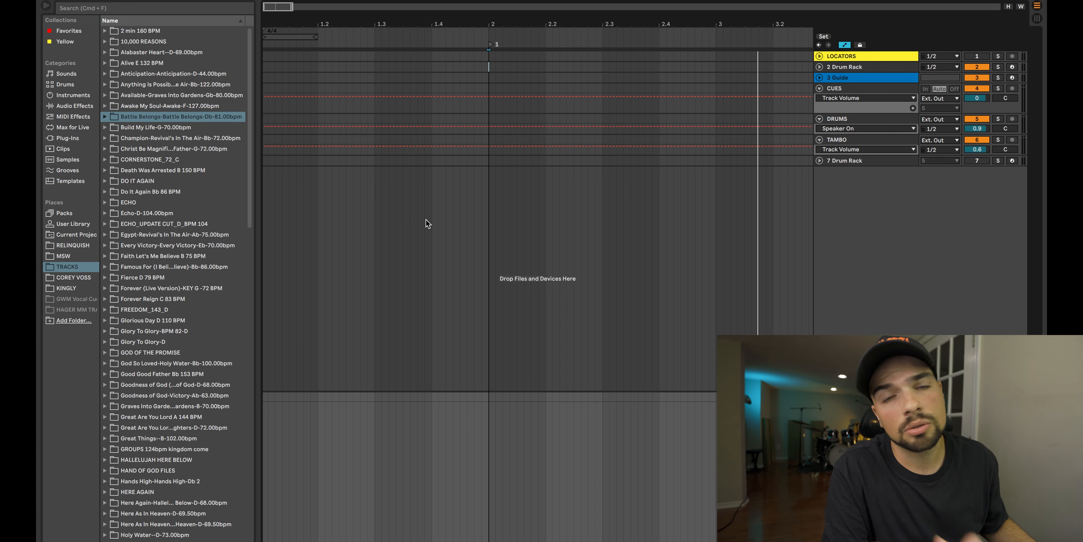
Step: Open the Battle Belongs folder and place Guide.wav on the CUES track and Drums.wav on the DRUMS track, both starting at bar 2
{"action": "left_click", "coordinate": [107, 118]}
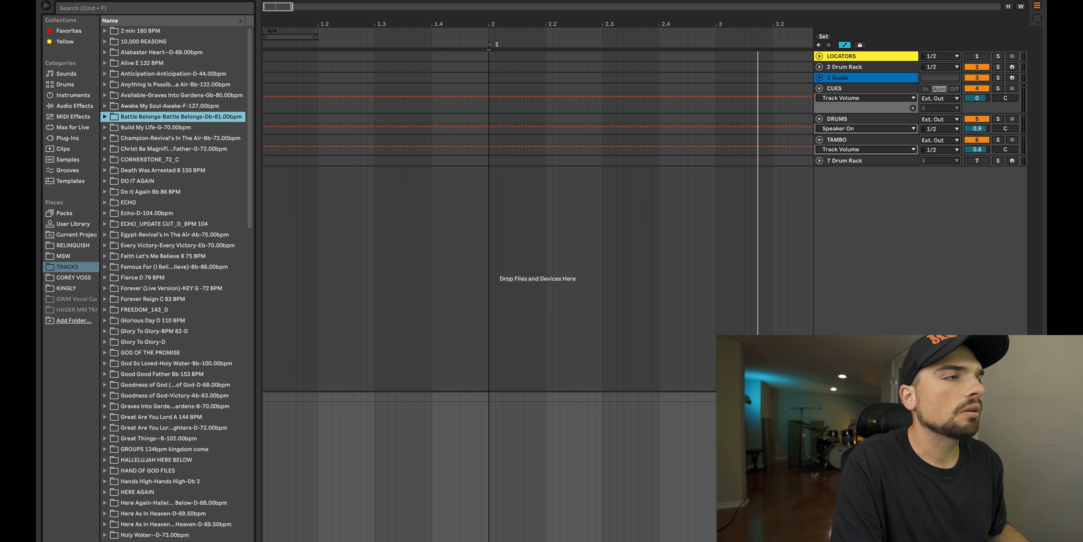
{"action": "left_click", "coordinate": [104, 117]}
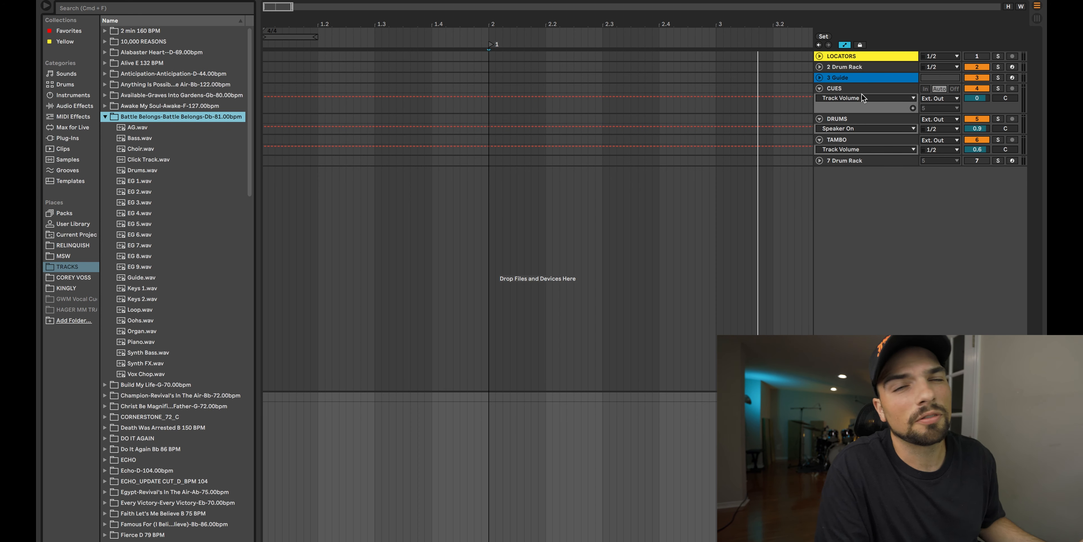
{"action": "left_click_drag", "start_coordinate": [142, 277], "coordinate": [488, 102]}
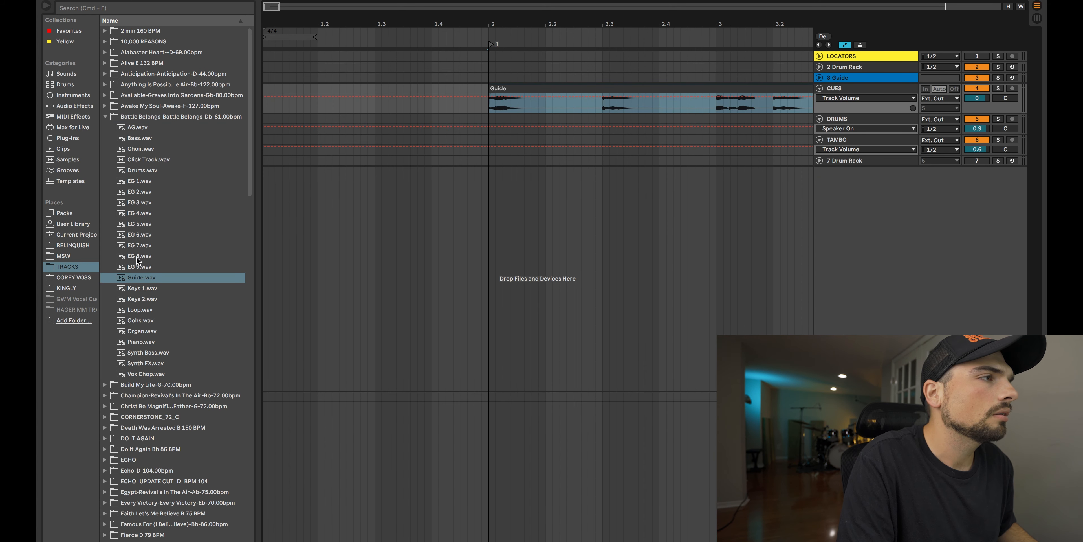
{"action": "left_click_drag", "start_coordinate": [132, 172], "coordinate": [488, 122]}
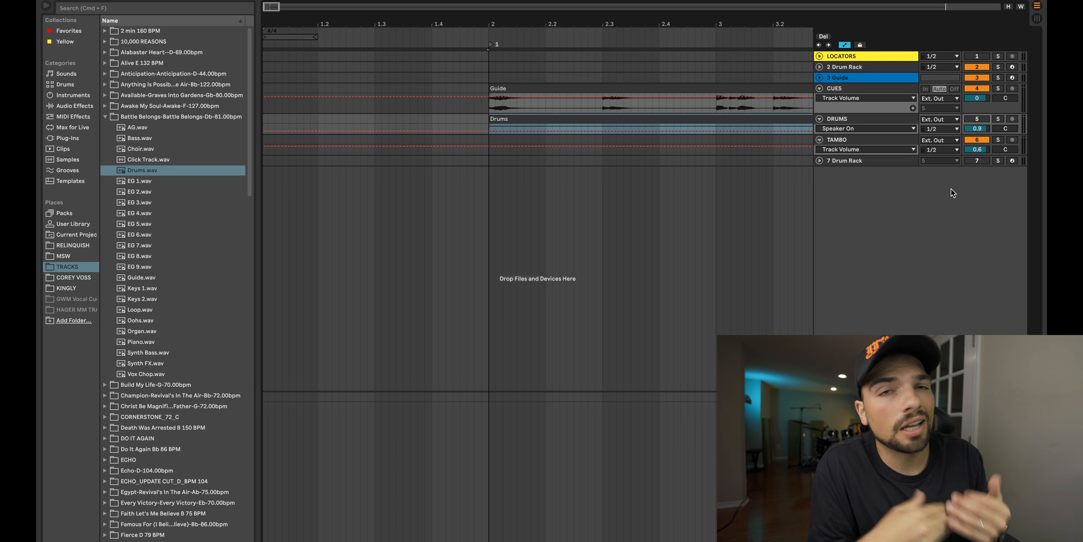
Step: Insert 20 new audio tracks below the 7 Drum Rack track for the remaining Battle Belongs stems
{"action": "scroll", "coordinate": [143, 269], "scroll_direction": "down", "scroll_amount": 1}
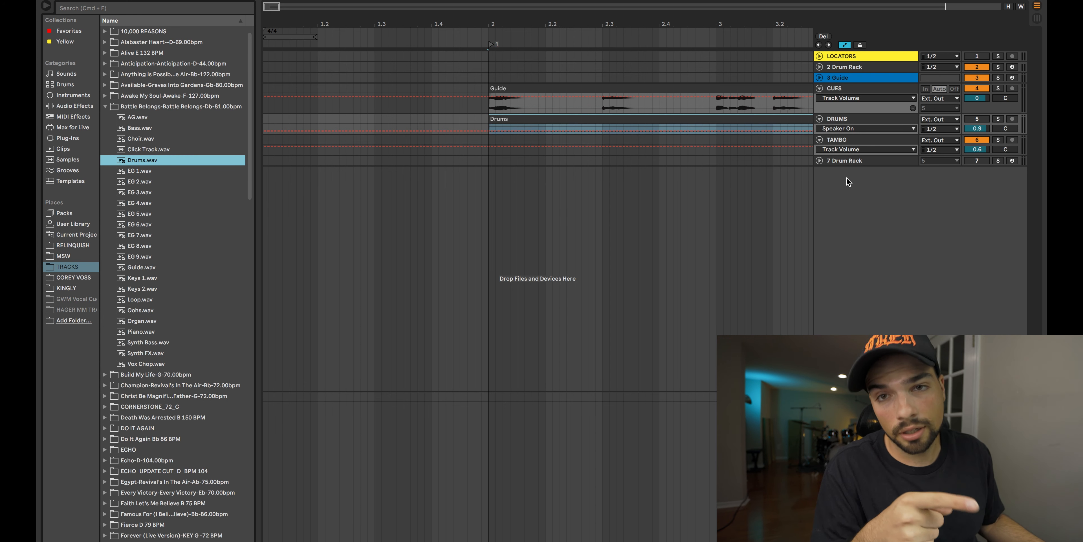
{"action": "left_click", "coordinate": [193, 118]}
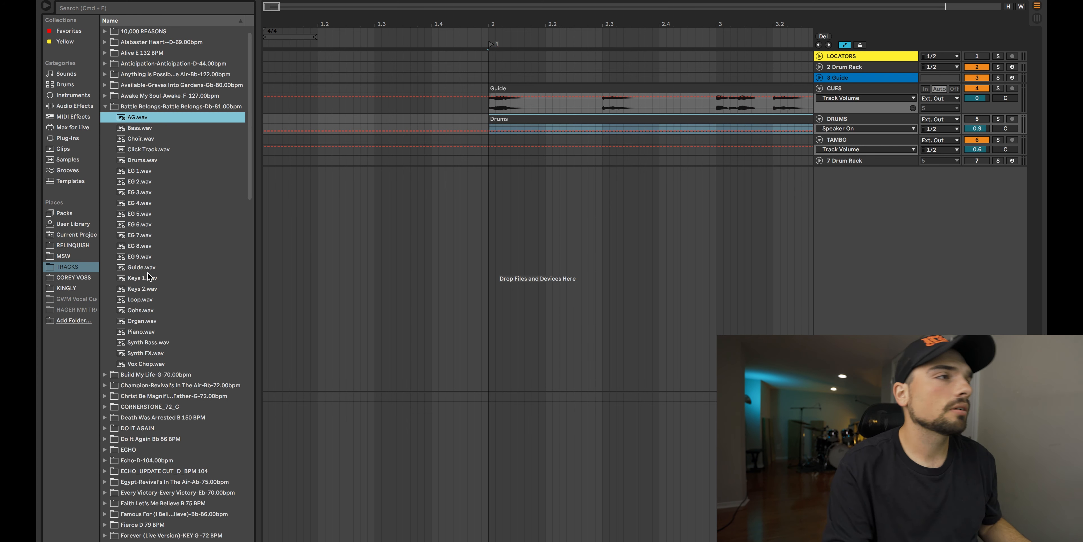
{"action": "left_click", "coordinate": [863, 160]}
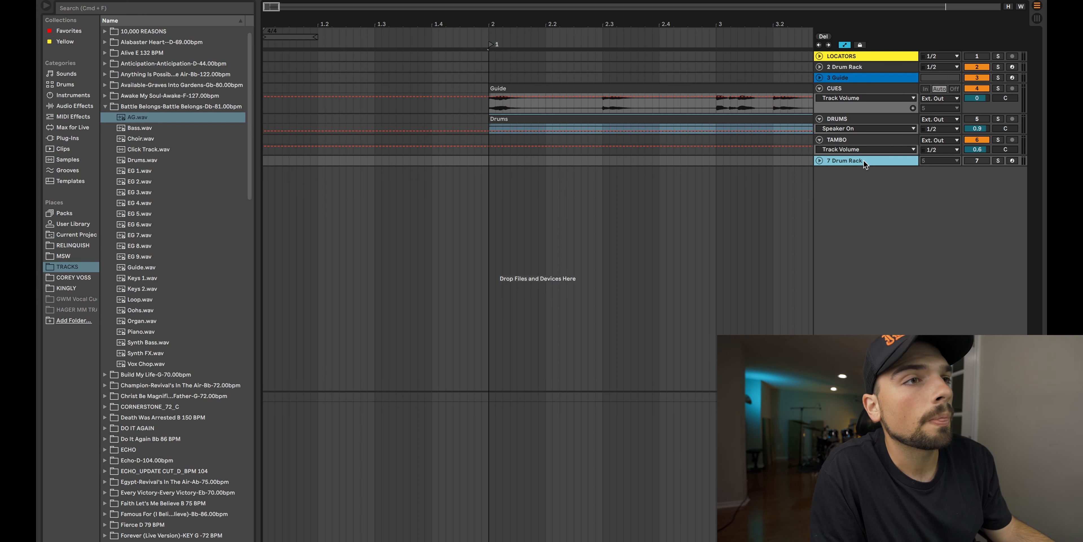
{"action": "key", "text": "super+t"}
{"action": "key", "text": "super+t"}
{"action": "key", "text": "super+t"}
{"action": "key", "text": "super+t"}
{"action": "key", "text": "super+t"}
{"action": "key", "text": "super+t"}
{"action": "key", "text": "super+t"}
{"action": "key", "text": "super+t"}
{"action": "key", "text": "super+t"}
{"action": "key", "text": "super+t"}
{"action": "key", "text": "super+t"}
{"action": "key", "text": "super+t"}
{"action": "key", "text": "super+t"}
{"action": "key", "text": "super+t"}
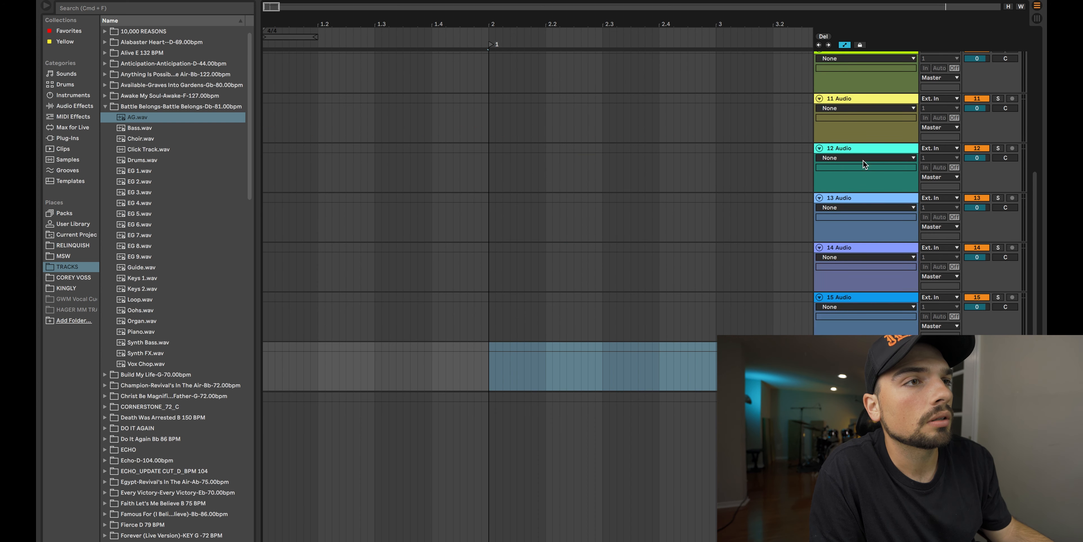
{"action": "key", "text": "super+t"}
{"action": "key", "text": "super+t"}
{"action": "key", "text": "super+t"}
{"action": "key", "text": "super+t"}
{"action": "key", "text": "super+t"}
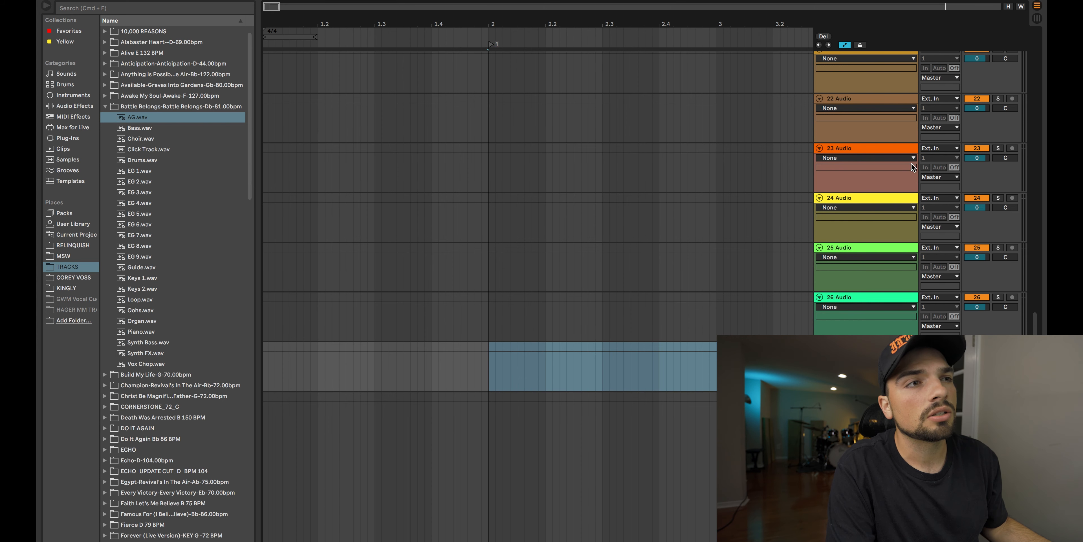
Step: Select all the new audio tracks from 8 to 27 and assign them the same cyan track color
{"action": "scroll", "coordinate": [588, 351], "scroll_direction": "up", "scroll_amount": 10}
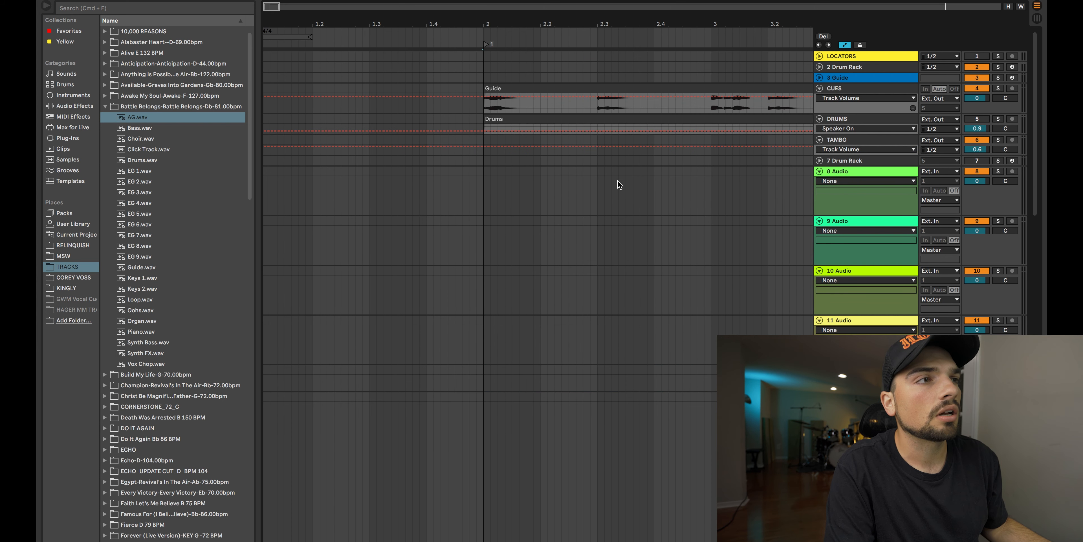
{"action": "left_click", "coordinate": [869, 170]}
{"action": "scroll", "coordinate": [869, 170], "scroll_direction": "down", "scroll_amount": 15}
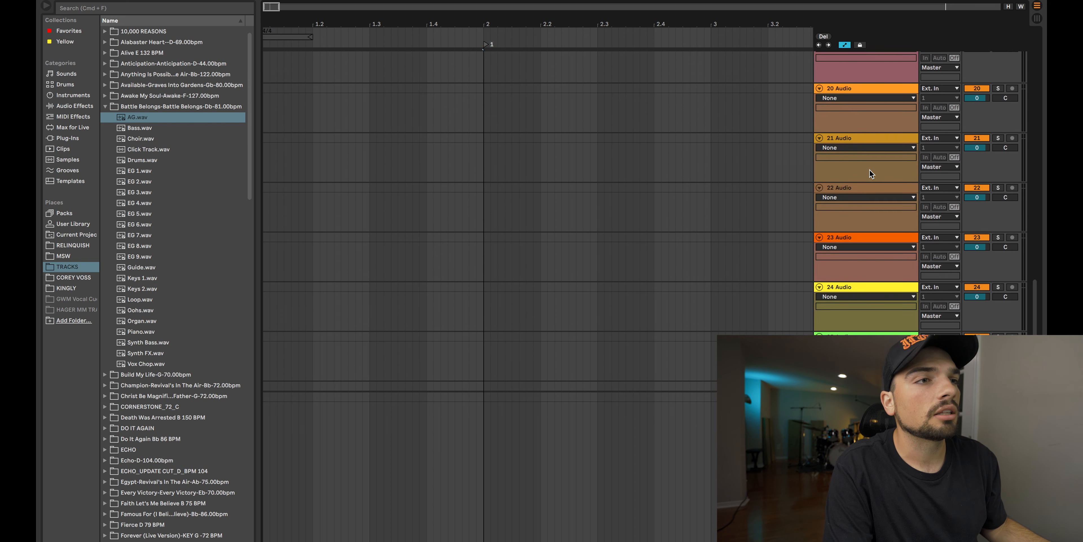
{"action": "left_click", "coordinate": [868, 320], "text": "shift"}
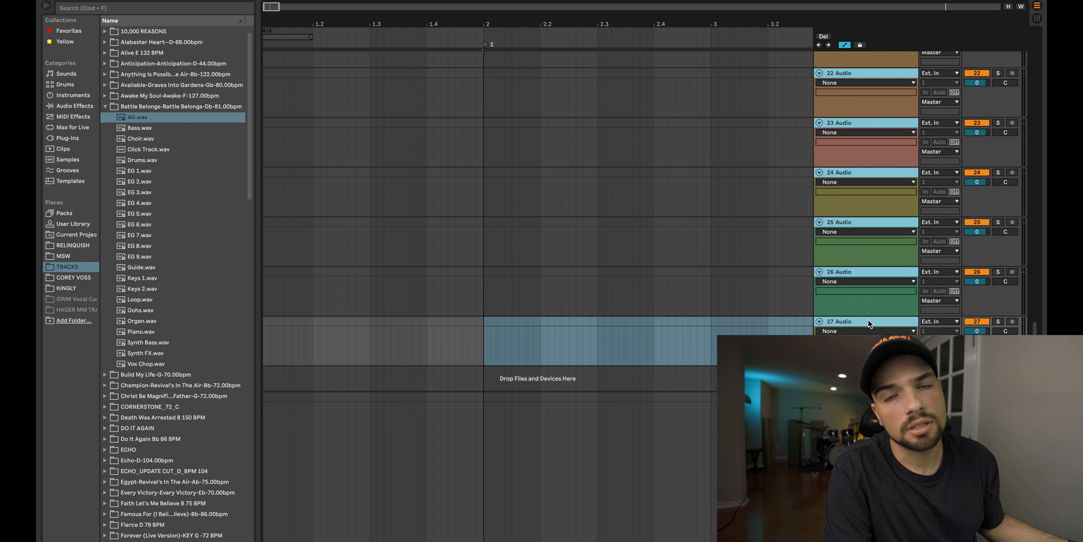
{"action": "right_click", "coordinate": [869, 322]}
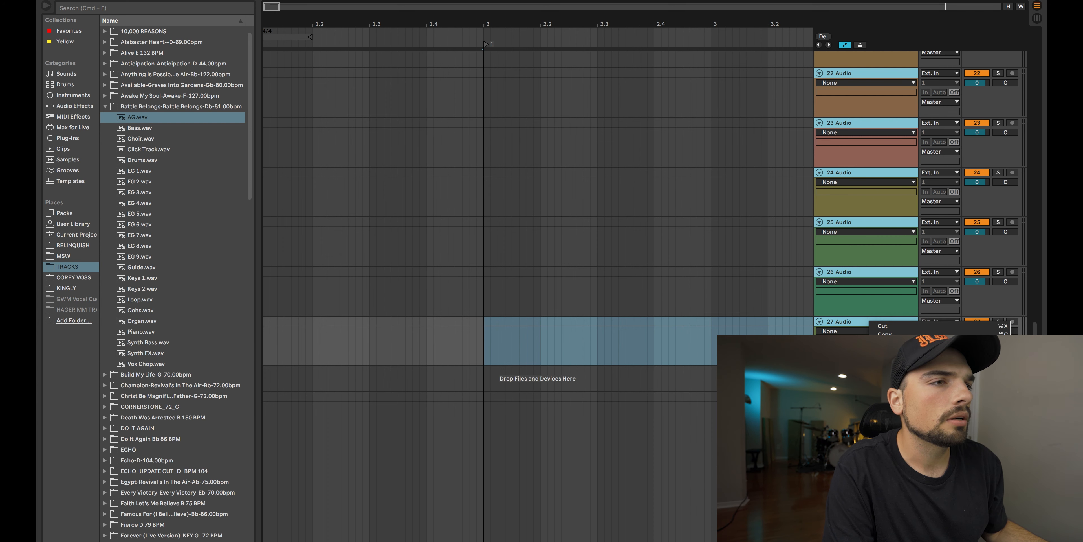
{"action": "left_click", "coordinate": [945, 493]}
Step: Group audio tracks 8 through 27 into a single group track
{"action": "scroll", "coordinate": [842, 170], "scroll_direction": "up", "scroll_amount": 15}
{"action": "left_click", "coordinate": [842, 170]}
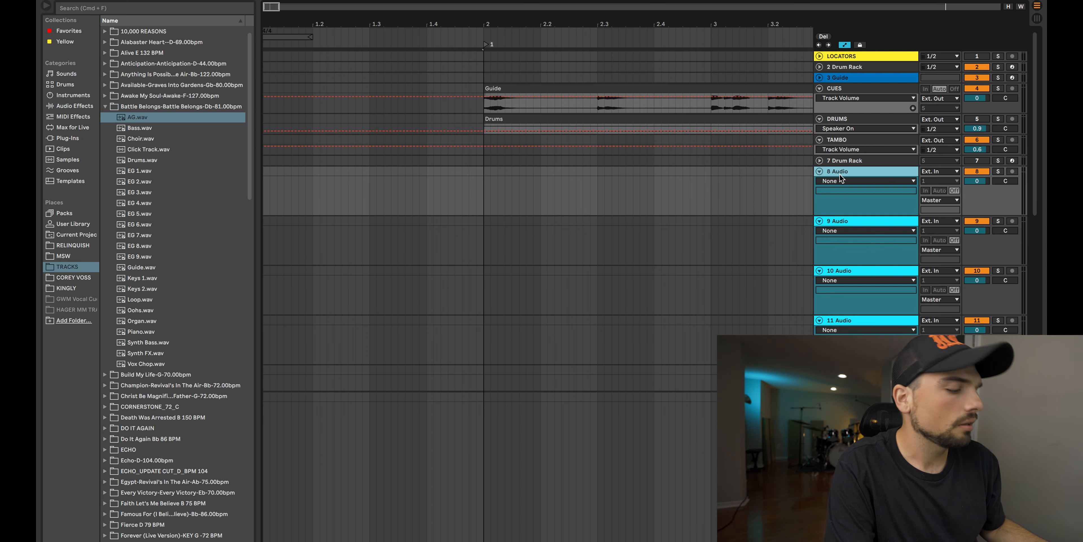
{"action": "scroll", "coordinate": [839, 173], "scroll_direction": "down", "scroll_amount": 15}
{"action": "left_click", "coordinate": [864, 323]}
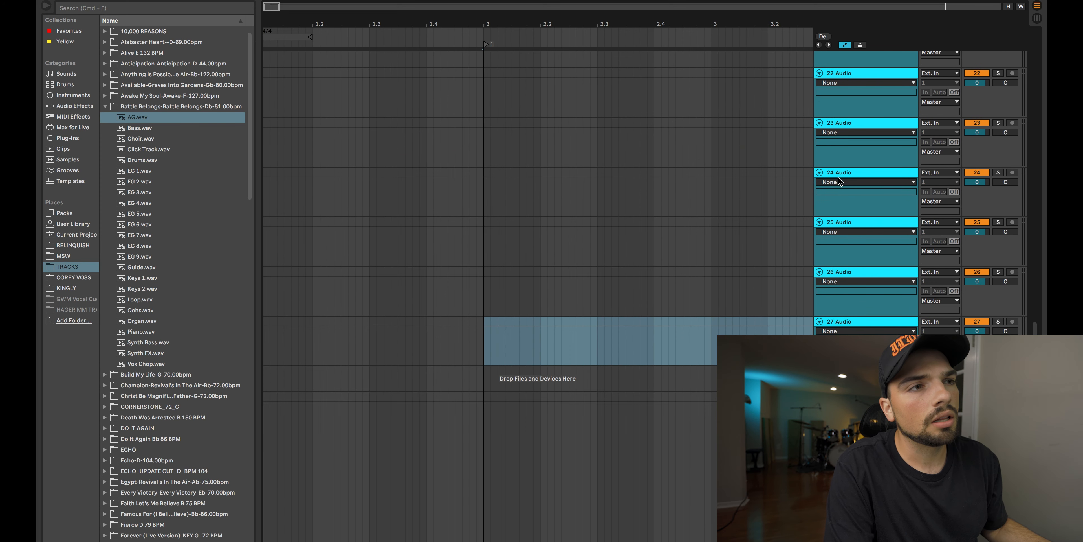
{"action": "left_click", "coordinate": [863, 323], "text": "shift"}
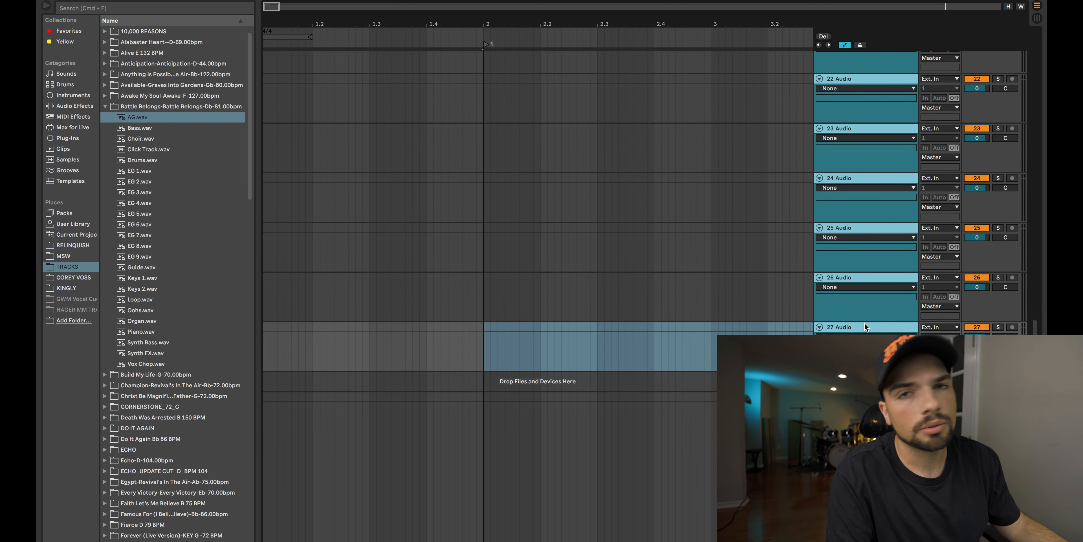
{"action": "key", "text": "super+g"}
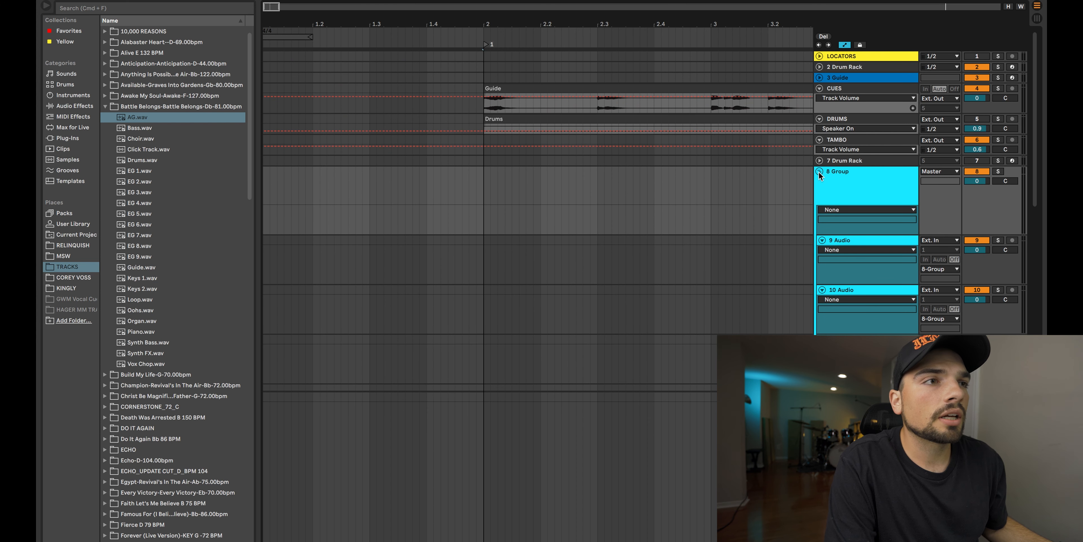
Step: Fold and unfold the new group track to view its nested audio tracks
{"action": "left_click", "coordinate": [819, 171]}
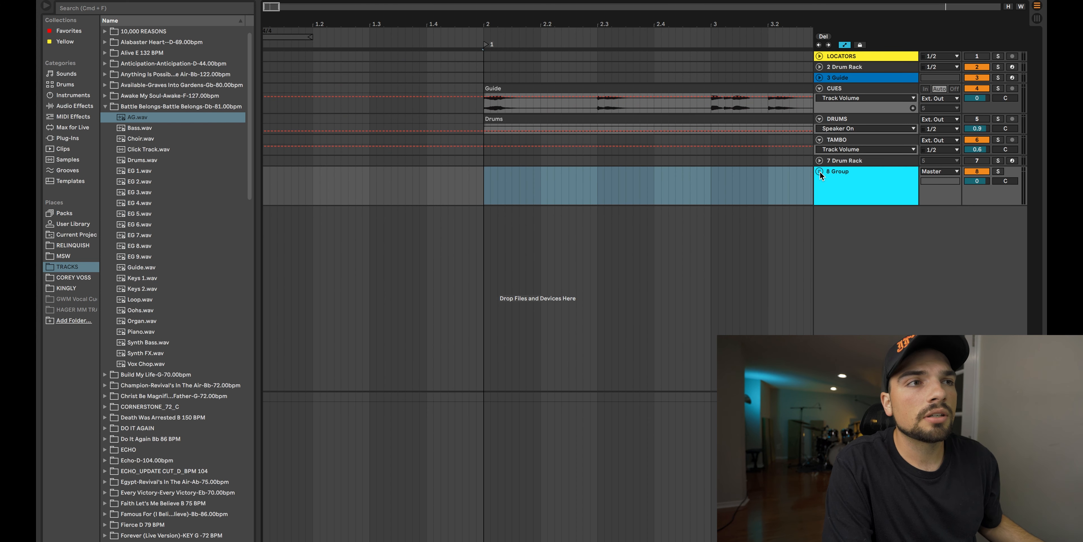
{"action": "left_click", "coordinate": [819, 172]}
{"action": "left_click", "coordinate": [819, 172]}
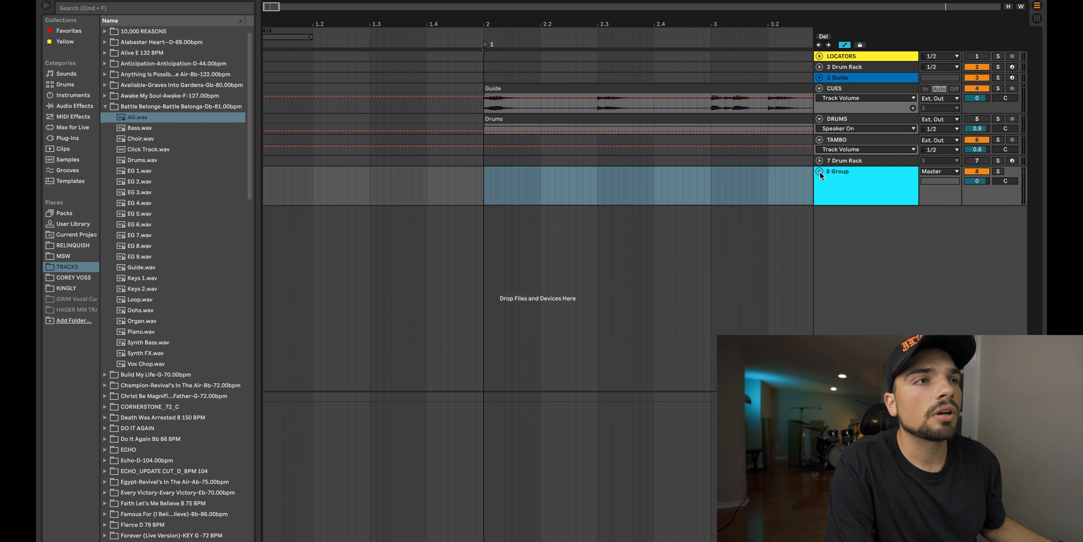
{"action": "left_click", "coordinate": [819, 172]}
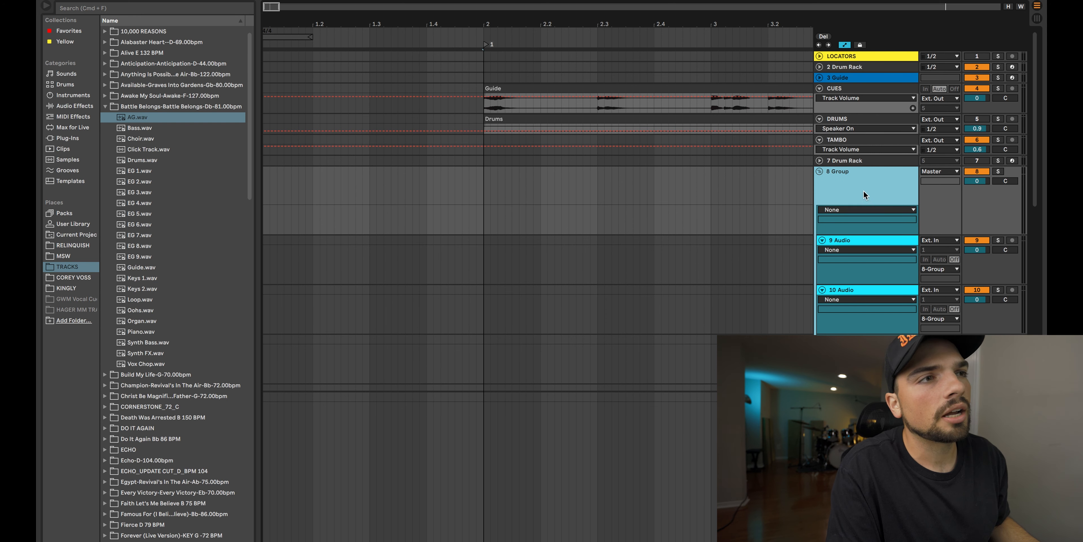
Step: Route the group track's audio output to Ext. Out on channels 1/2
{"action": "left_click", "coordinate": [938, 173]}
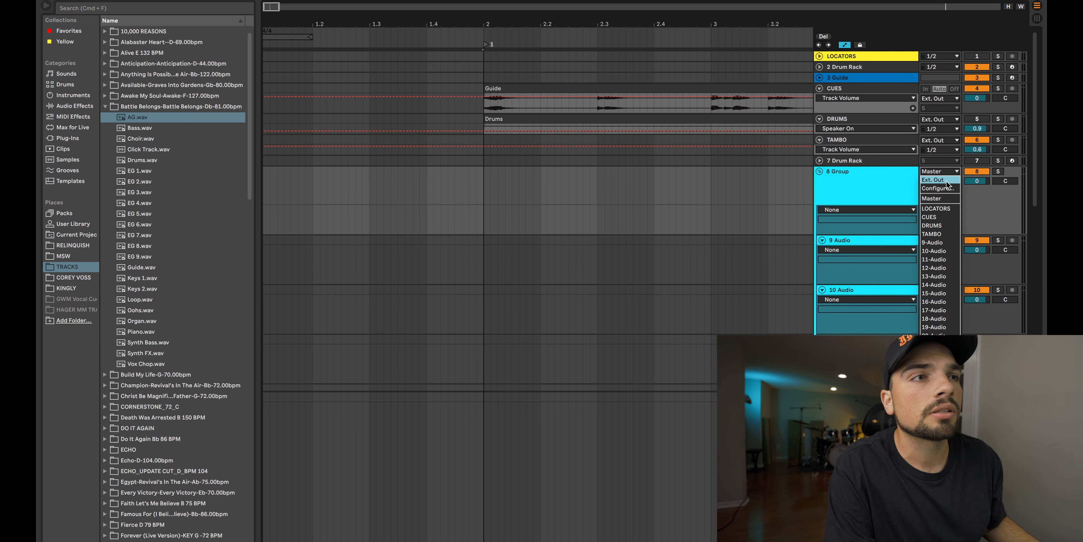
{"action": "left_click", "coordinate": [946, 181]}
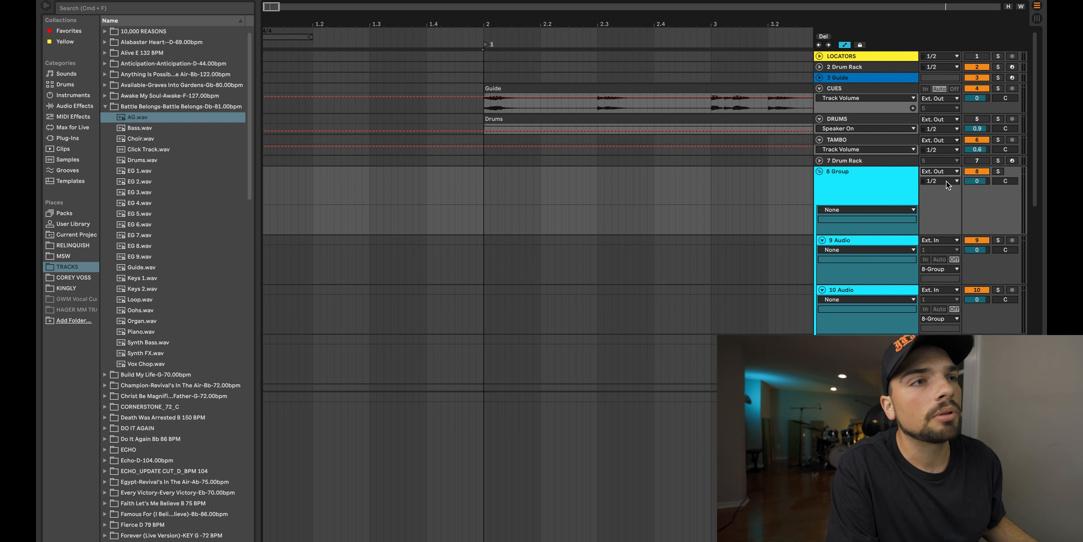
{"action": "left_click", "coordinate": [943, 181]}
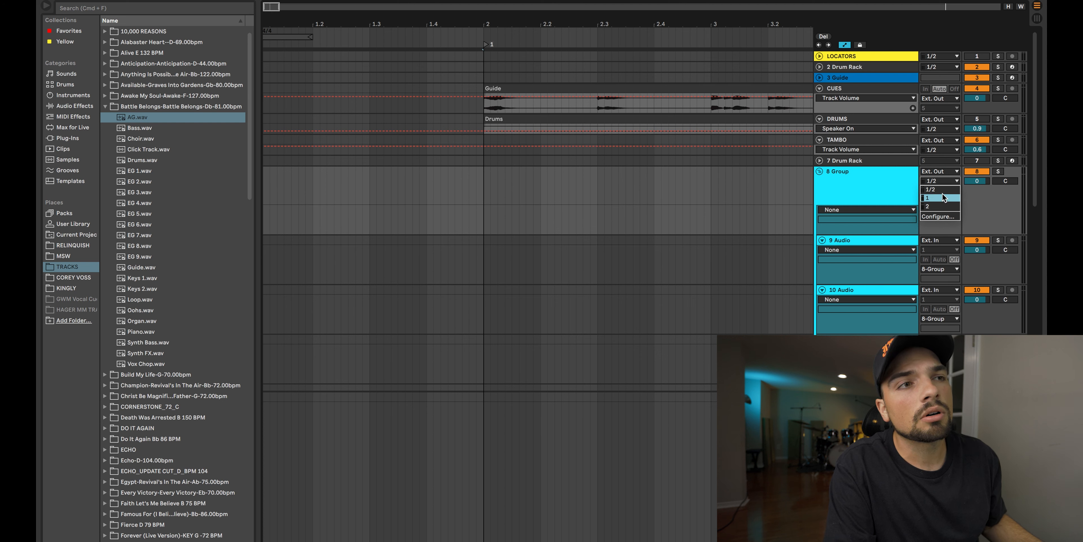
{"action": "left_click", "coordinate": [887, 194]}
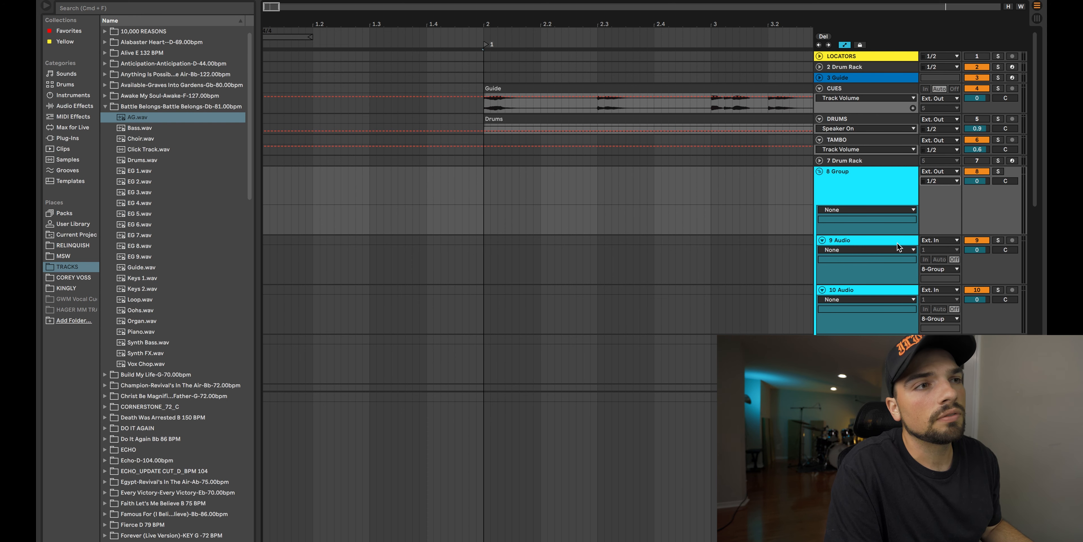
Step: Try routing the 9 Audio track's output to Ext. Out instead of through the group
{"action": "scroll", "coordinate": [825, 277], "scroll_direction": "down", "scroll_amount": 3}
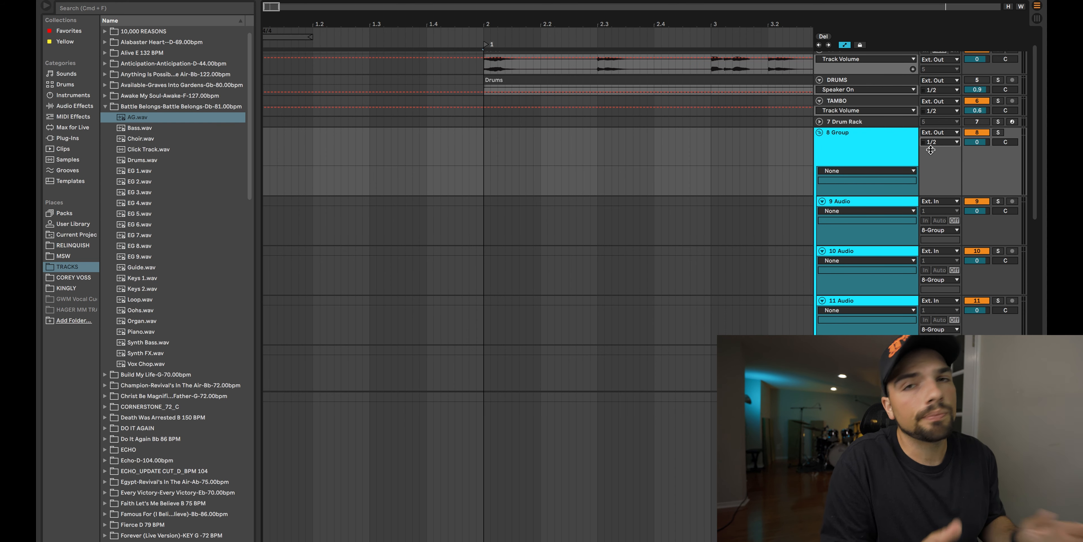
{"action": "scroll", "coordinate": [844, 190], "scroll_direction": "down", "scroll_amount": 1}
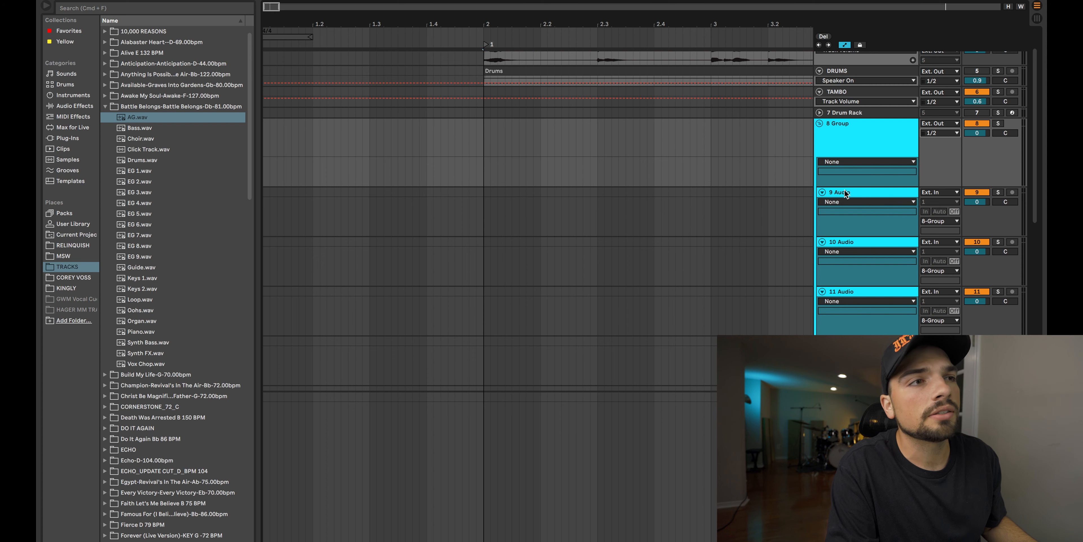
{"action": "left_click", "coordinate": [852, 192]}
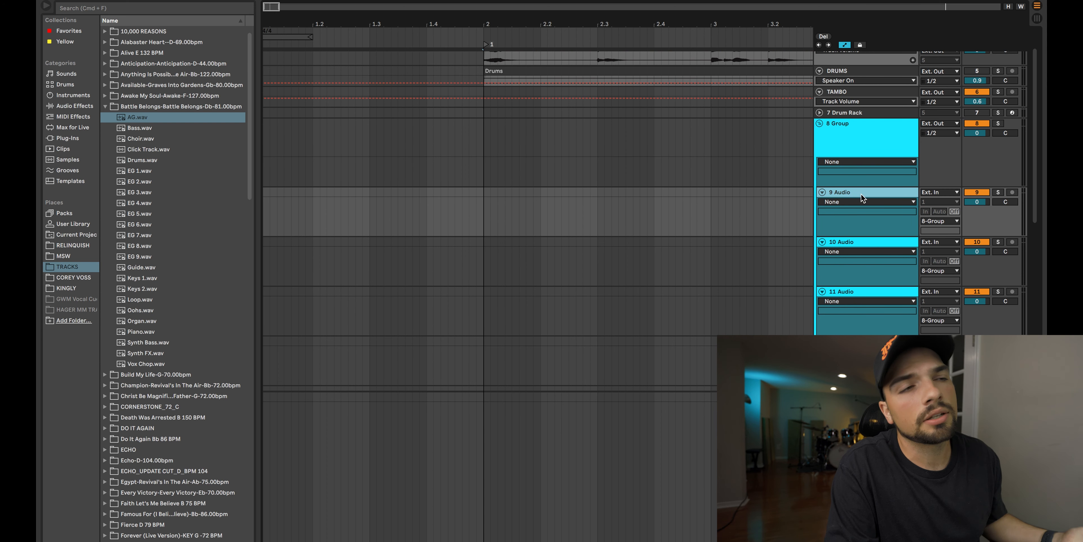
{"action": "left_click", "coordinate": [939, 222]}
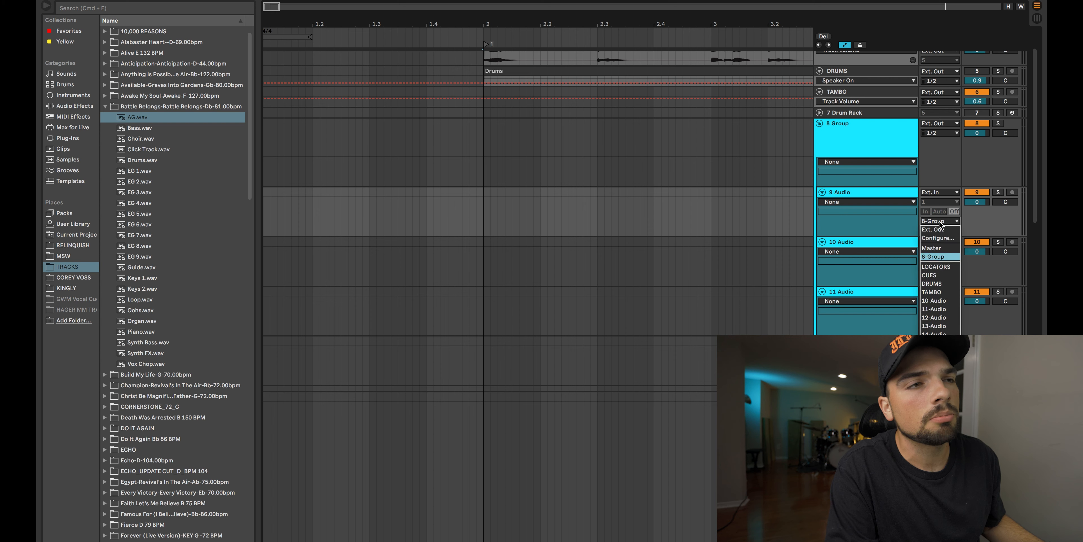
{"action": "left_click", "coordinate": [936, 230]}
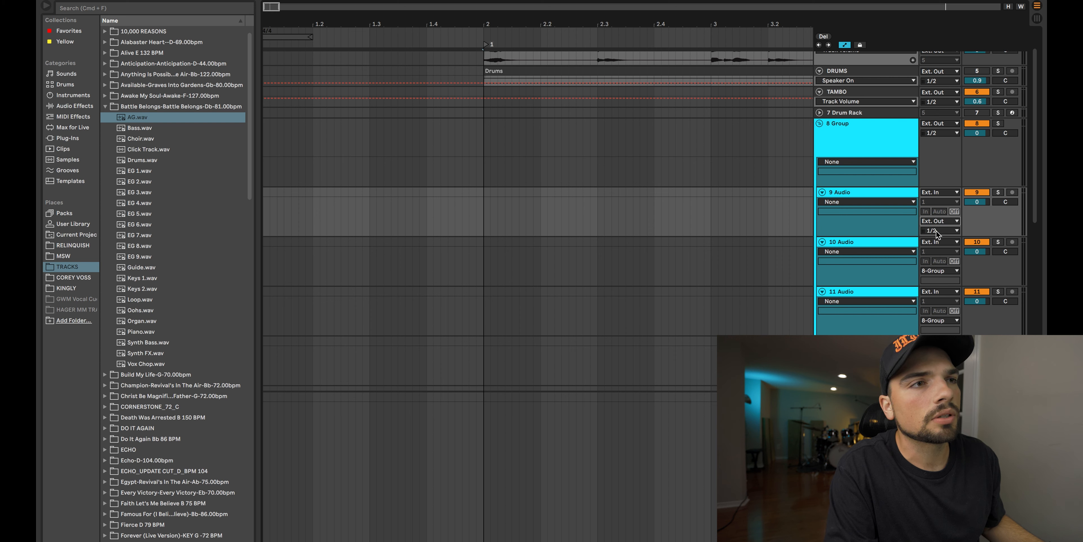
{"action": "left_click", "coordinate": [943, 230]}
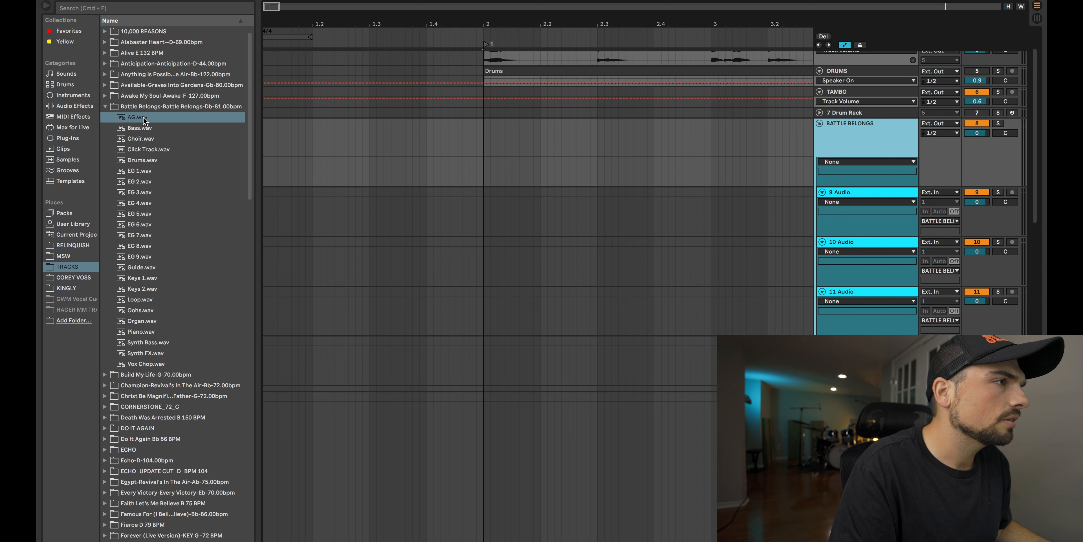
Step: Place the AG, Bass and Choir stems on tracks 9 to 11 of the BATTLE BELONGS group, starting at bar 2
{"action": "left_click", "coordinate": [143, 142], "text": "shift"}
{"action": "mouse_move", "coordinate": [129, 122]}
{"action": "left_mouse_down"}
{"action": "mouse_move", "coordinate": [360, 145]}
{"action": "mouse_move", "coordinate": [491, 211]}
{"action": "mouse_move", "coordinate": [486, 204]}
{"action": "left_mouse_up"}
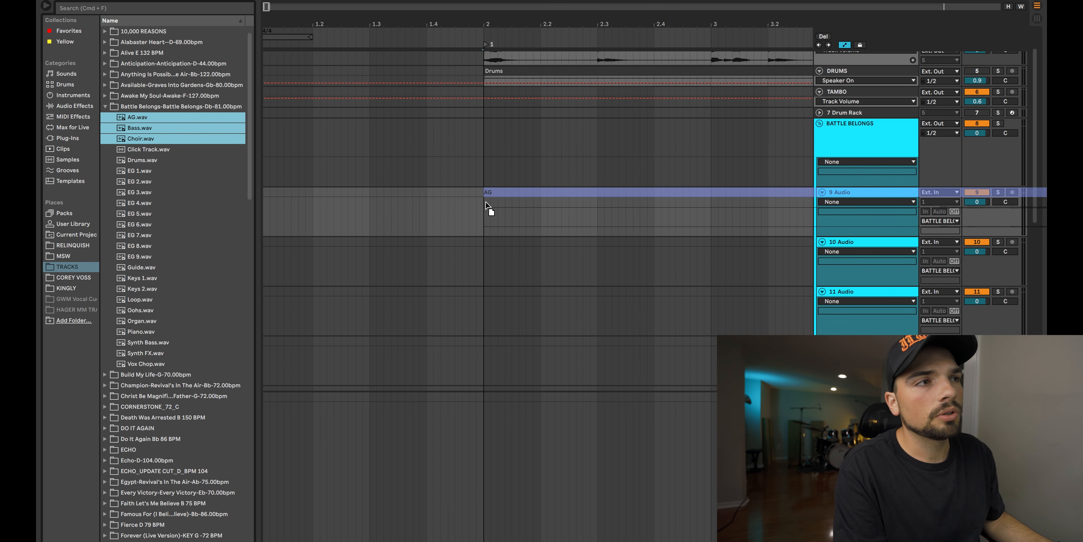
{"action": "mouse_move", "coordinate": [486, 205]}
{"action": "left_mouse_down"}
{"action": "mouse_move", "coordinate": [394, 197]}
{"action": "mouse_move", "coordinate": [484, 200]}
{"action": "left_mouse_up"}
{"action": "scroll", "coordinate": [503, 192], "scroll_direction": "down", "scroll_amount": 1}
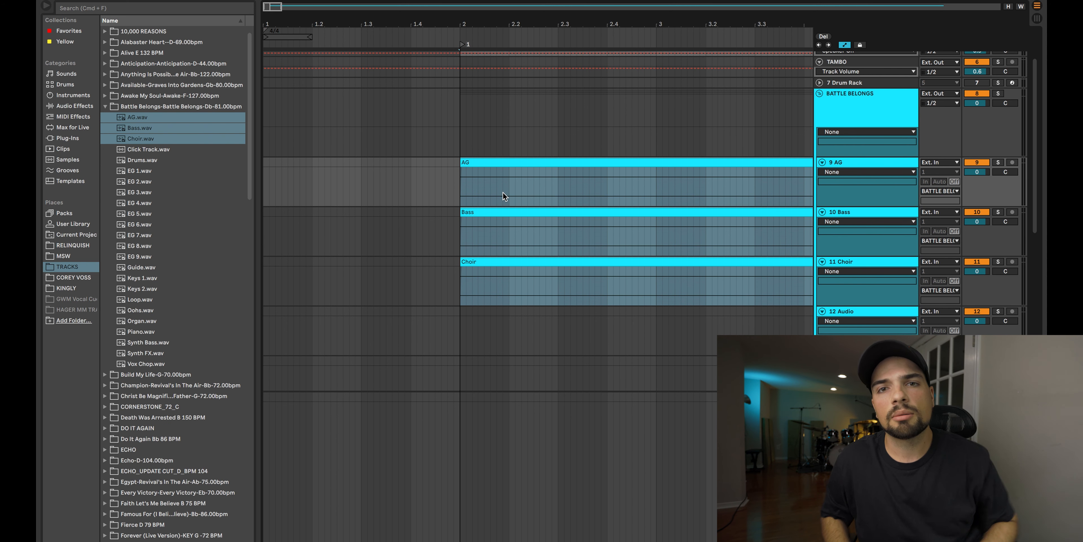
Step: Place the EG 1 to EG 9 stems on consecutive group tracks from track 12, starting at bar 2
{"action": "left_click", "coordinate": [141, 170]}
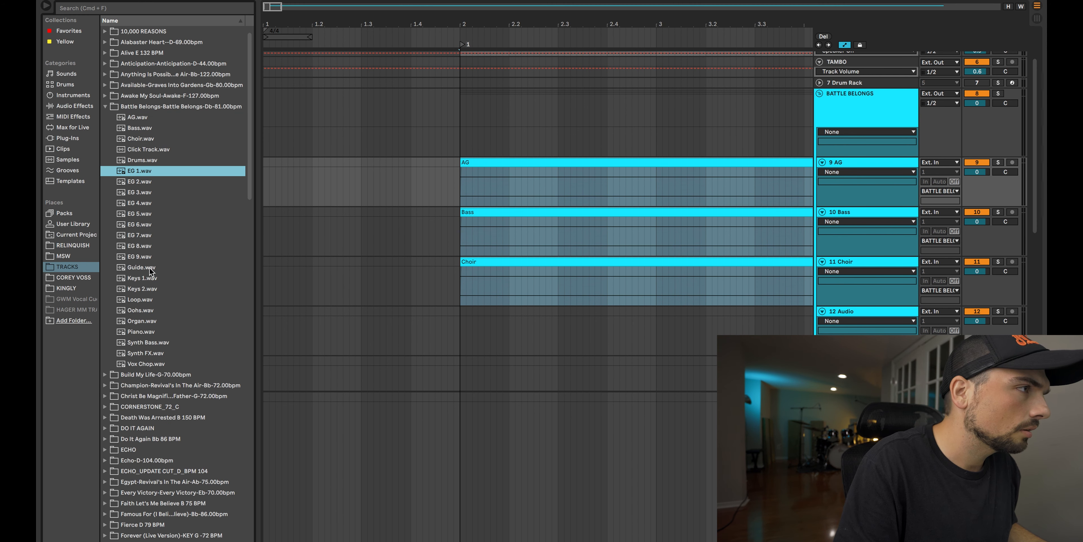
{"action": "left_click", "coordinate": [140, 256], "text": "shift"}
{"action": "left_click_drag", "start_coordinate": [139, 256], "coordinate": [458, 324]}
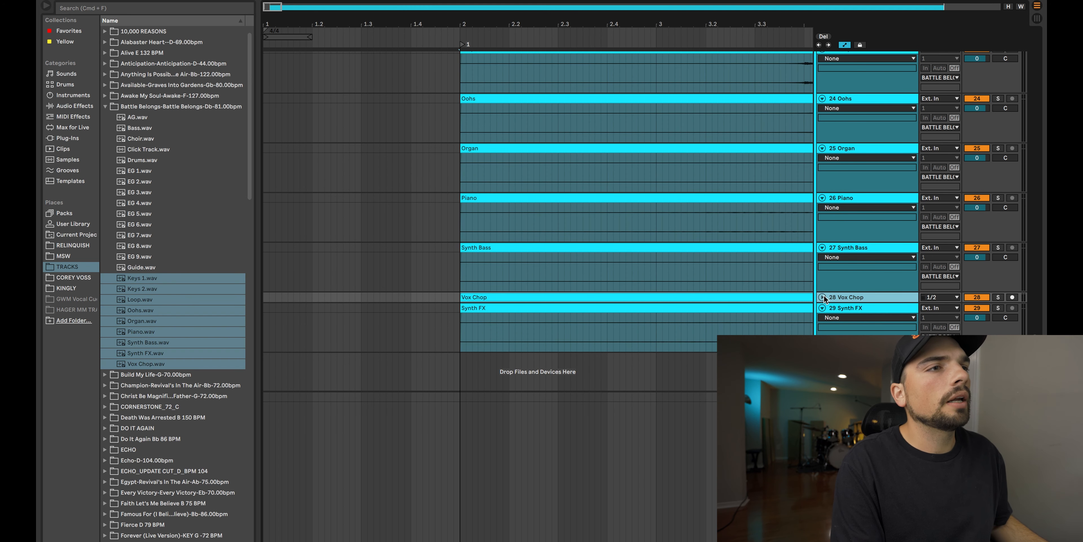
Step: Unfold the Vox Chop track and select the Guide clip on the CUES track
{"action": "left_click", "coordinate": [822, 297]}
{"action": "scroll", "coordinate": [762, 315], "scroll_direction": "up", "scroll_amount": 15}
{"action": "scroll", "coordinate": [761, 315], "scroll_direction": "right", "scroll_amount": 3}
{"action": "scroll", "coordinate": [761, 311], "scroll_direction": "down", "scroll_amount": 10}
{"action": "scroll", "coordinate": [752, 316], "scroll_direction": "down", "scroll_amount": 2}
{"action": "left_click", "coordinate": [484, 89]}
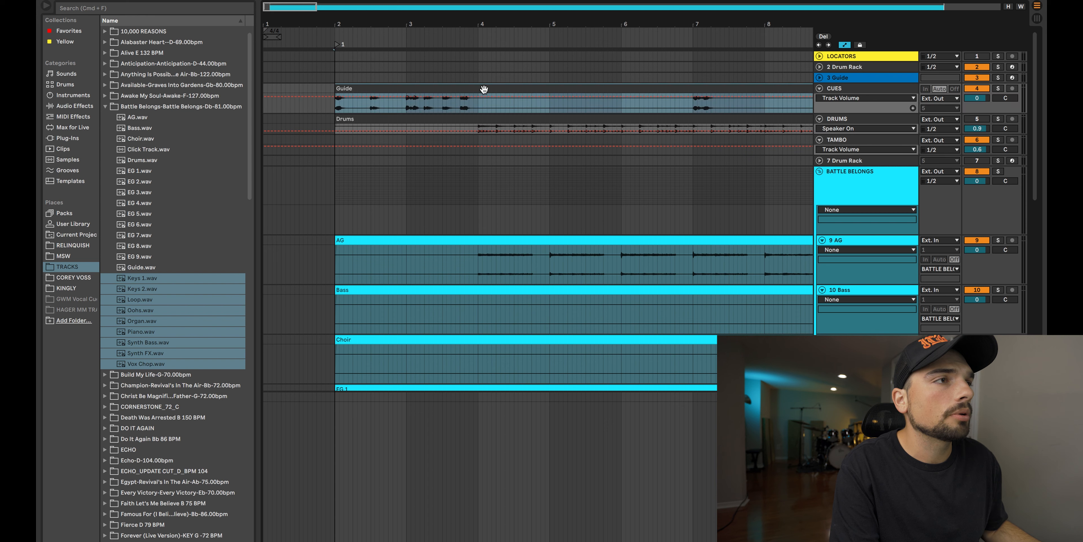
Step: Open the Guide clip on the CUES track and turn on Warp, preserving transients at 100
{"action": "double_click", "coordinate": [484, 89]}
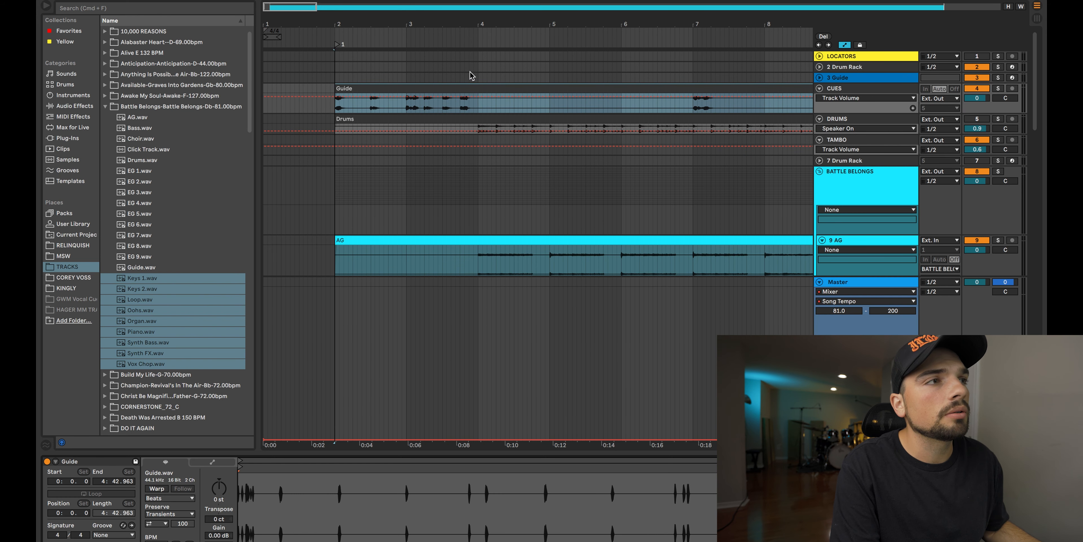
{"action": "scroll", "coordinate": [468, 76], "scroll_direction": "down", "scroll_amount": 1}
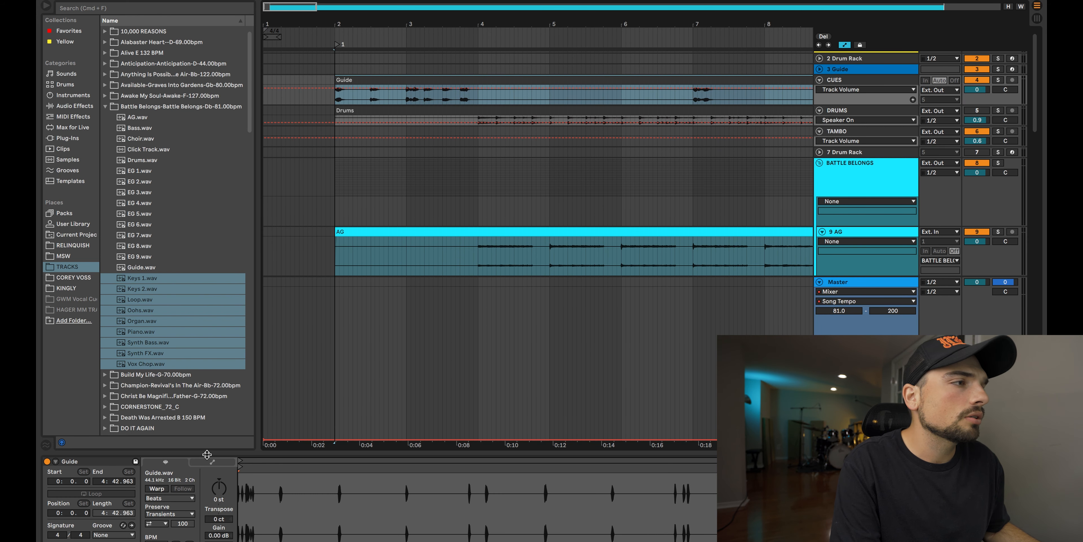
{"action": "left_click", "coordinate": [158, 488]}
{"action": "left_click", "coordinate": [182, 524]}
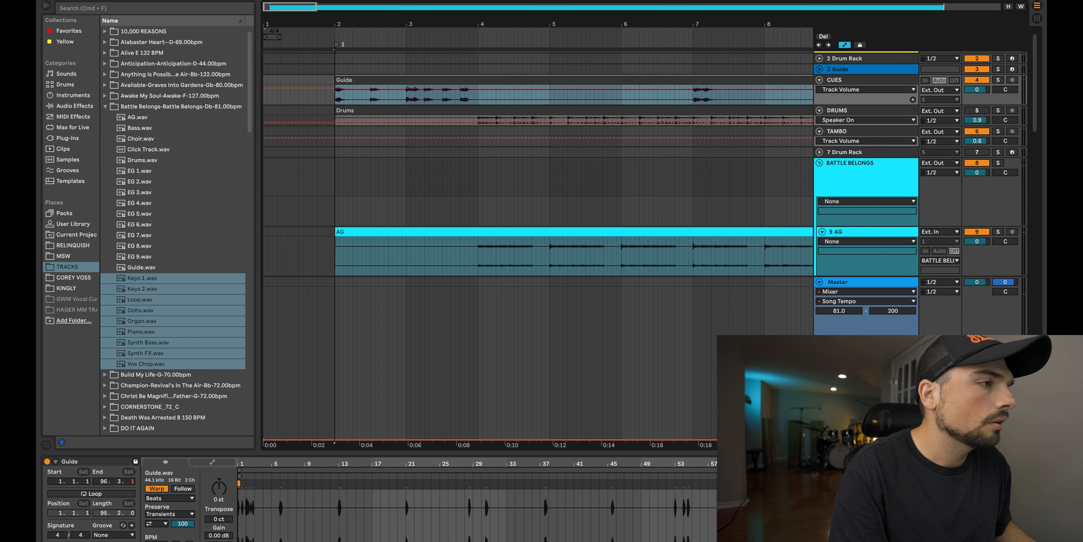
Step: Select all clips in the arrangement to check their Warp setting, and inspect the Synth FX clip on its own
{"action": "scroll", "coordinate": [466, 164], "scroll_direction": "down", "scroll_amount": 20}
{"action": "scroll", "coordinate": [470, 170], "scroll_direction": "down", "scroll_amount": 5}
{"action": "key", "text": "super+a"}
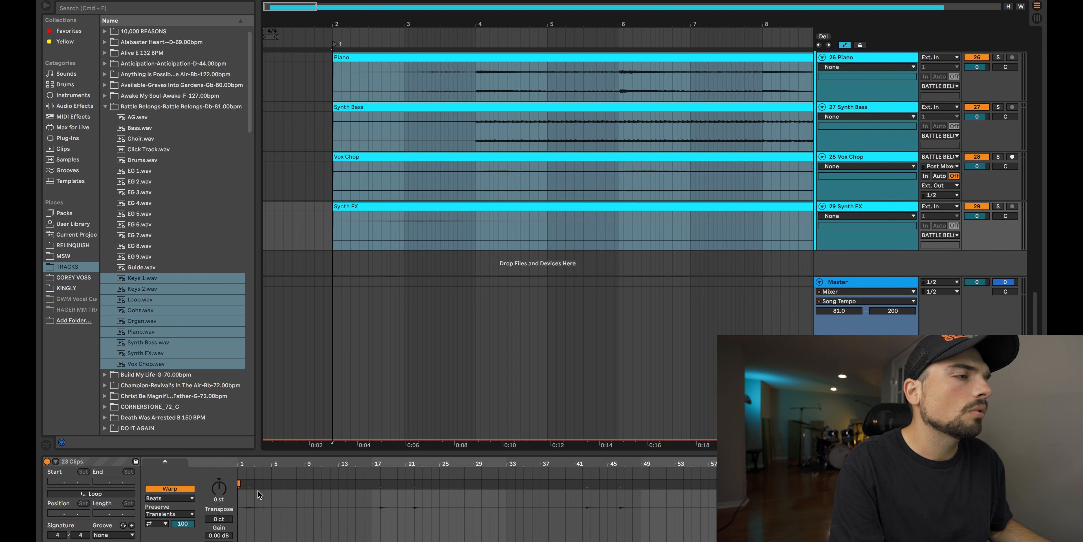
{"action": "left_click", "coordinate": [443, 261]}
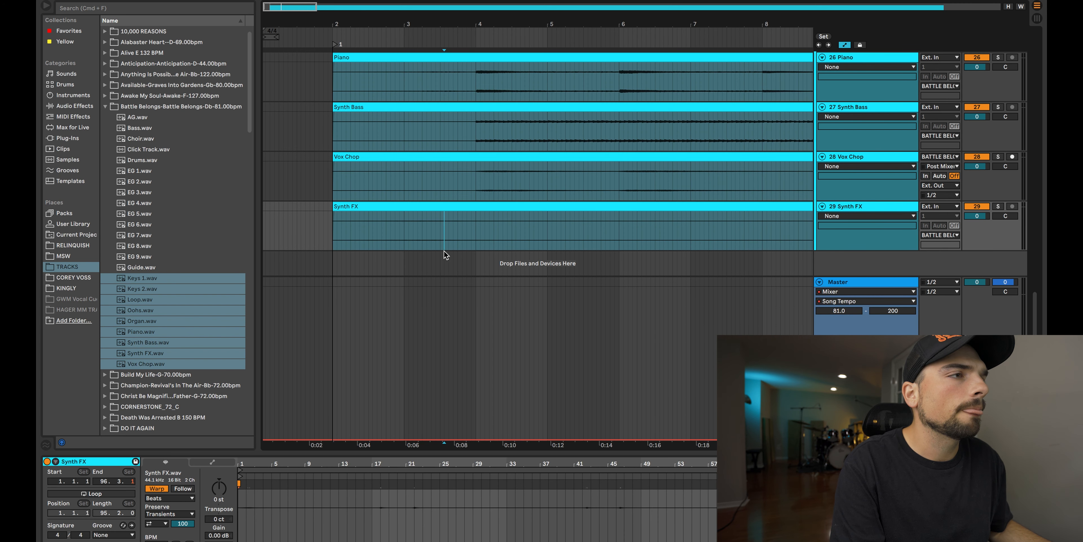
{"action": "left_click", "coordinate": [450, 205]}
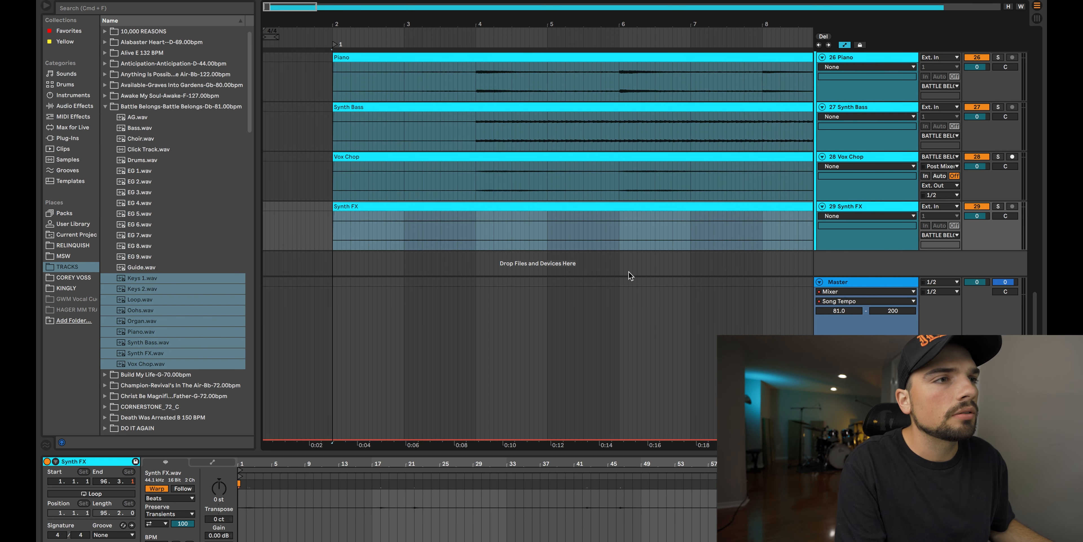
Step: Review the tracks inside the BATTLE BELONGS group and leave the group folded
{"action": "scroll", "coordinate": [629, 271], "scroll_direction": "up", "scroll_amount": 4}
{"action": "scroll", "coordinate": [630, 267], "scroll_direction": "up", "scroll_amount": 10}
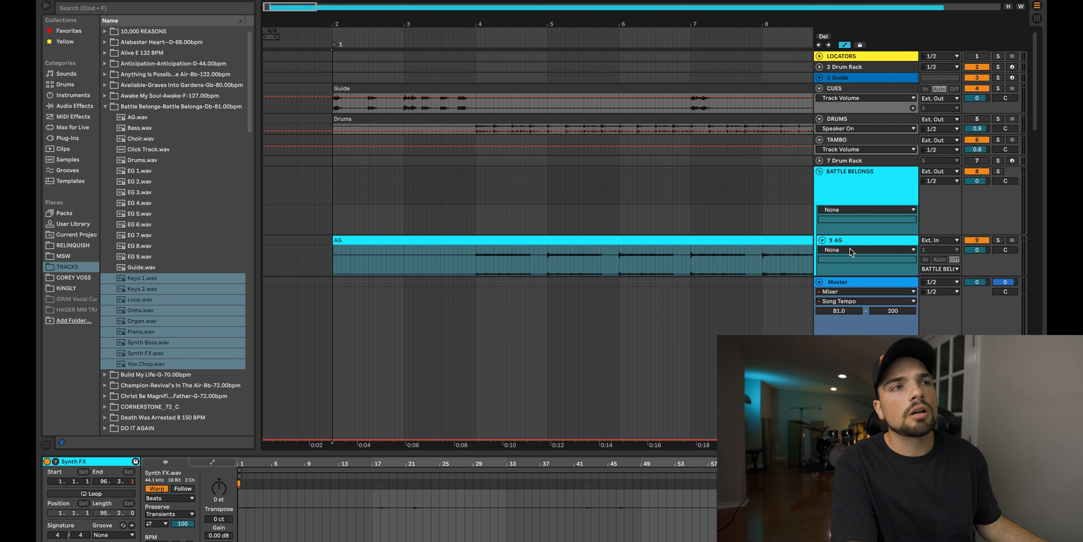
{"action": "left_click", "coordinate": [820, 172]}
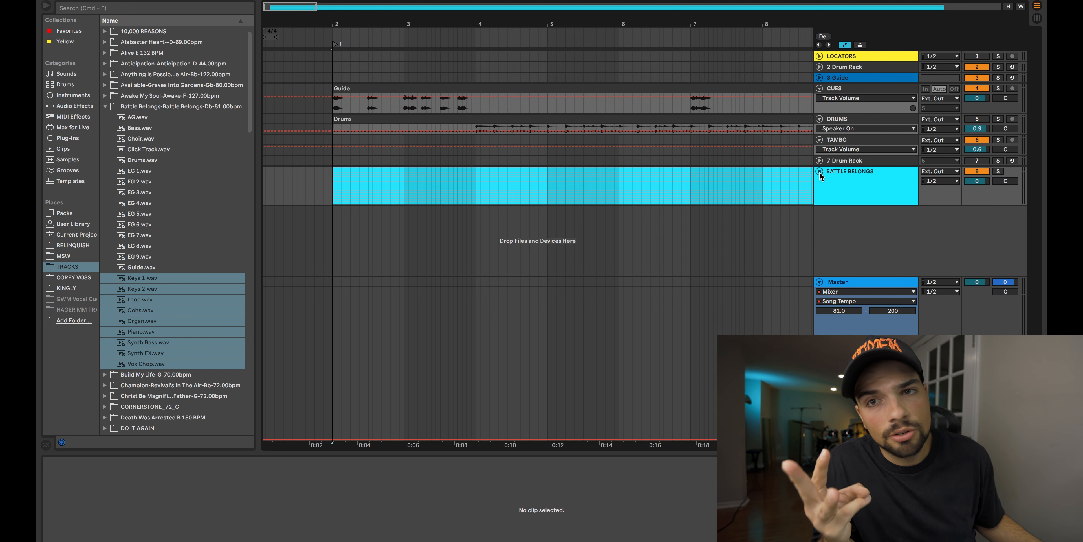
{"action": "left_click", "coordinate": [819, 171]}
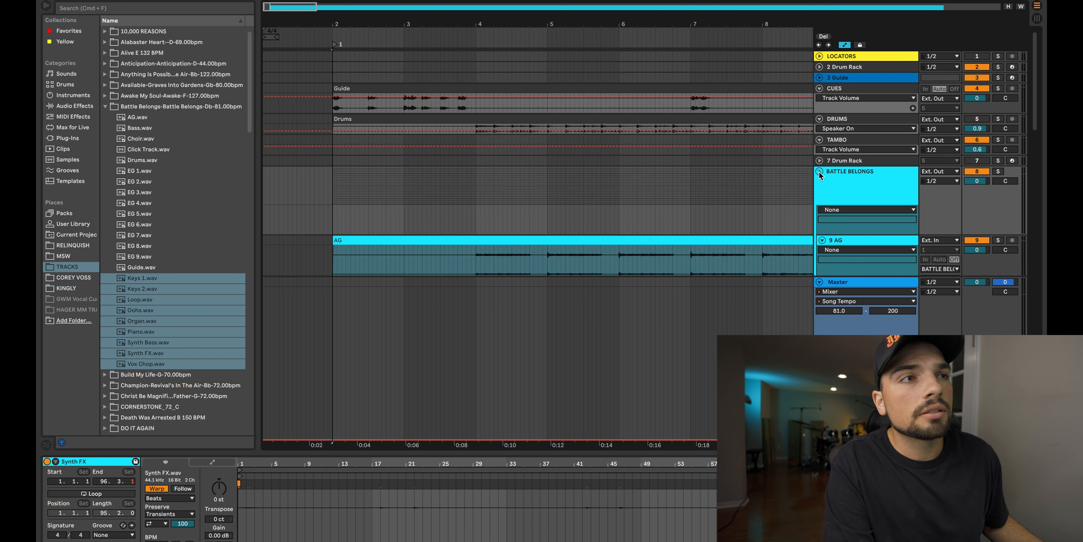
{"action": "scroll", "coordinate": [867, 213], "scroll_direction": "down", "scroll_amount": 5}
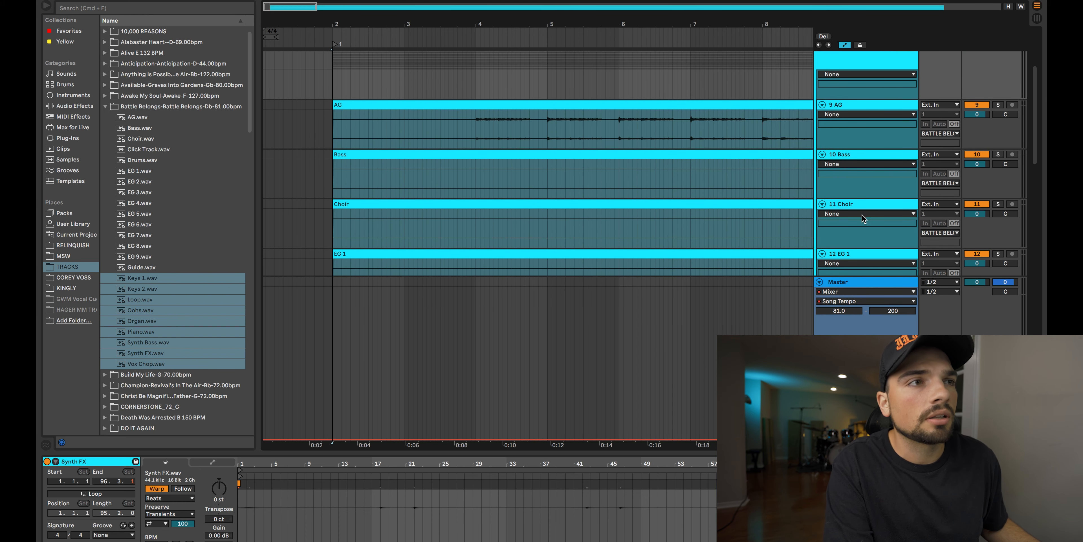
{"action": "scroll", "coordinate": [867, 222], "scroll_direction": "up", "scroll_amount": 5}
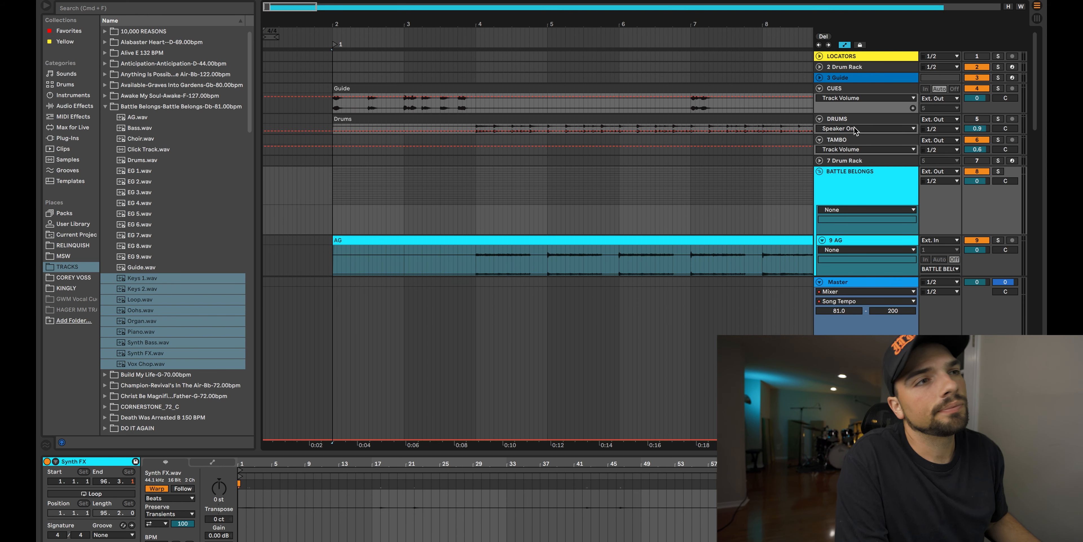
{"action": "left_click", "coordinate": [820, 172]}
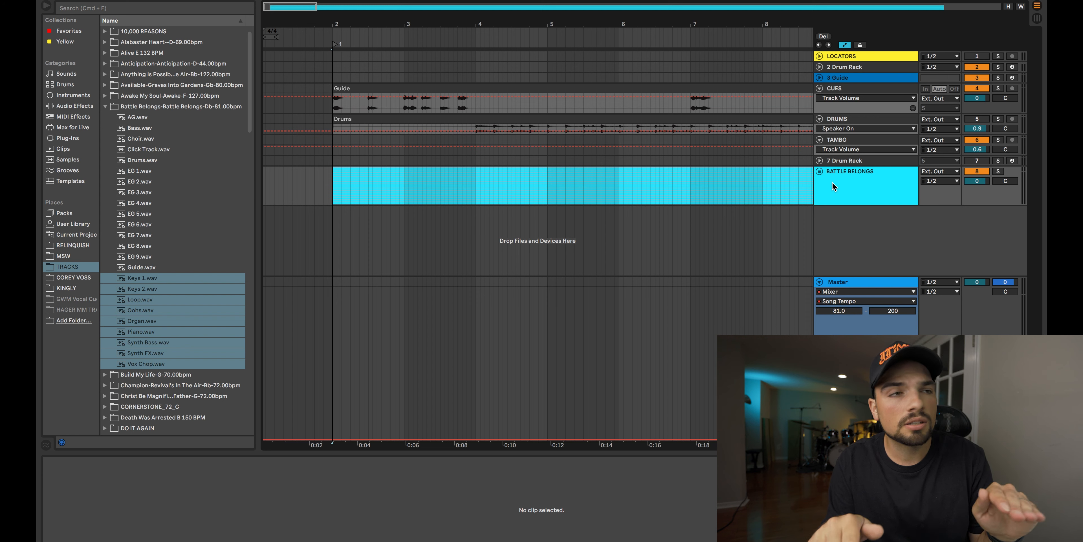
{"action": "left_click", "coordinate": [821, 171]}
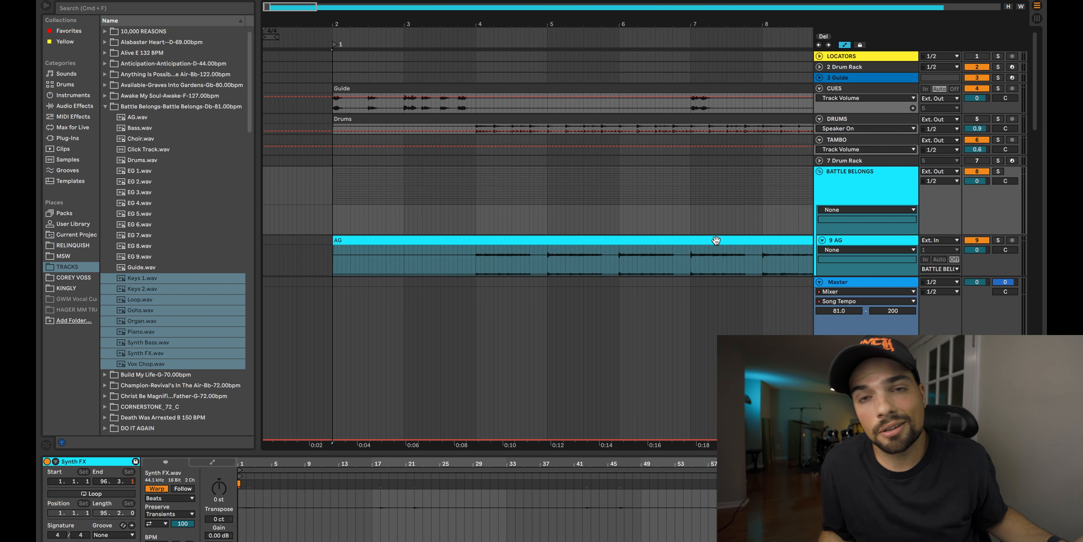
{"action": "left_click", "coordinate": [819, 171]}
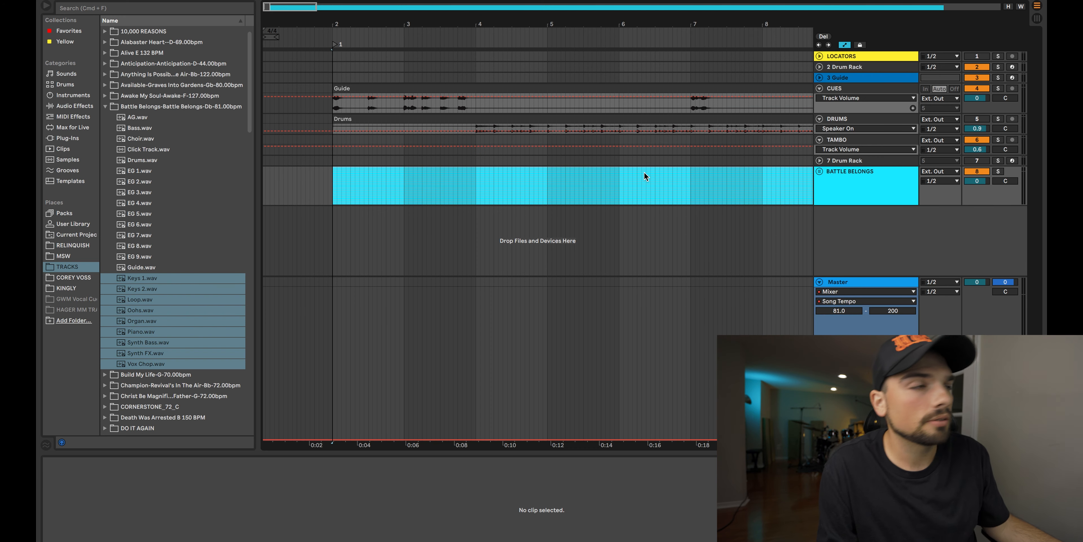
Step: Copy the 4/8 click clip from 7 Drum Rack in Session View and paste it on 2 Drum Rack at bar 2 of the arrangement
{"action": "key", "text": "Tab"}
{"action": "key", "text": "Tab"}
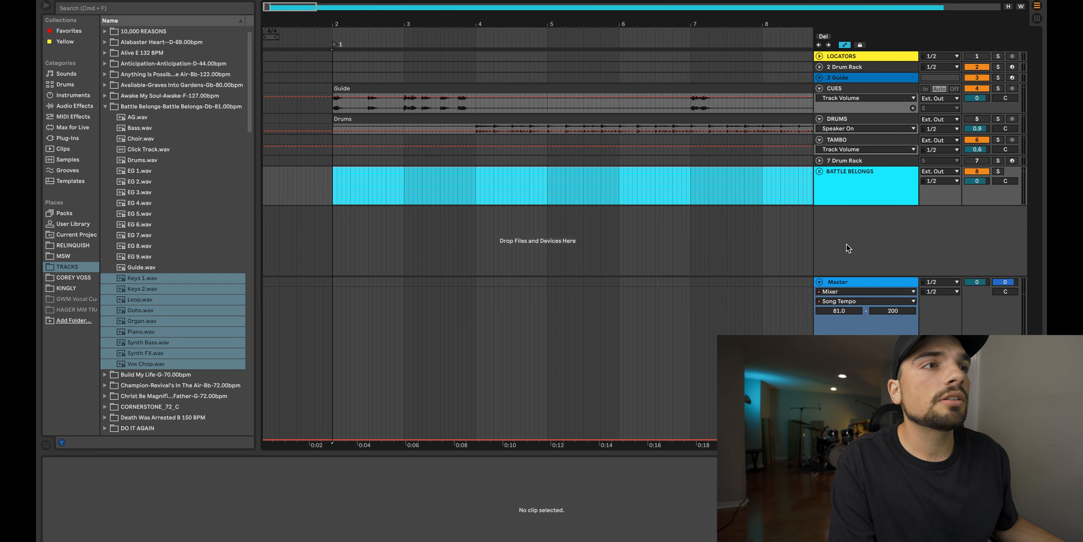
{"action": "key", "text": "Tab"}
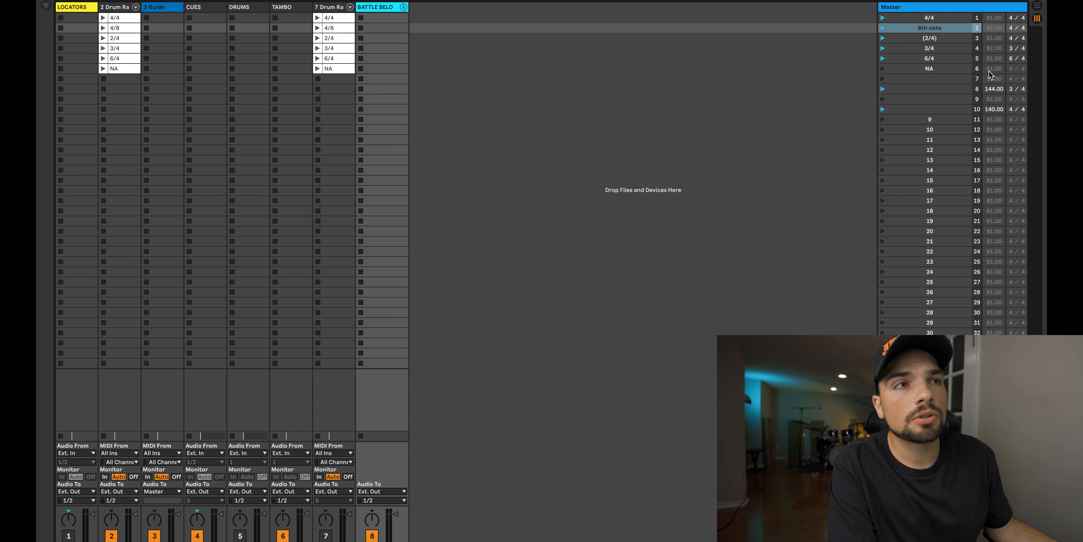
{"action": "left_click", "coordinate": [331, 28]}
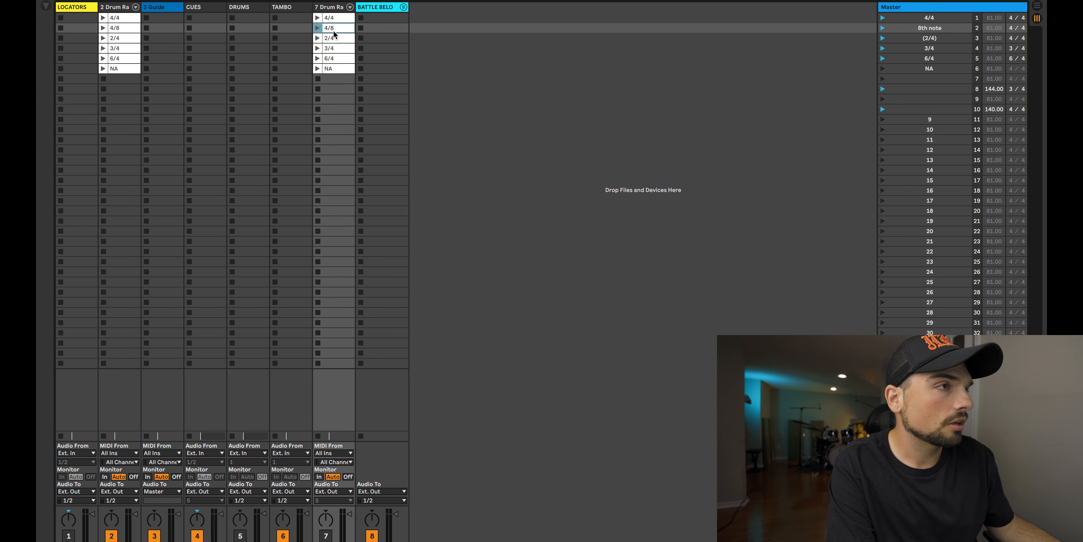
{"action": "key", "text": "Tab"}
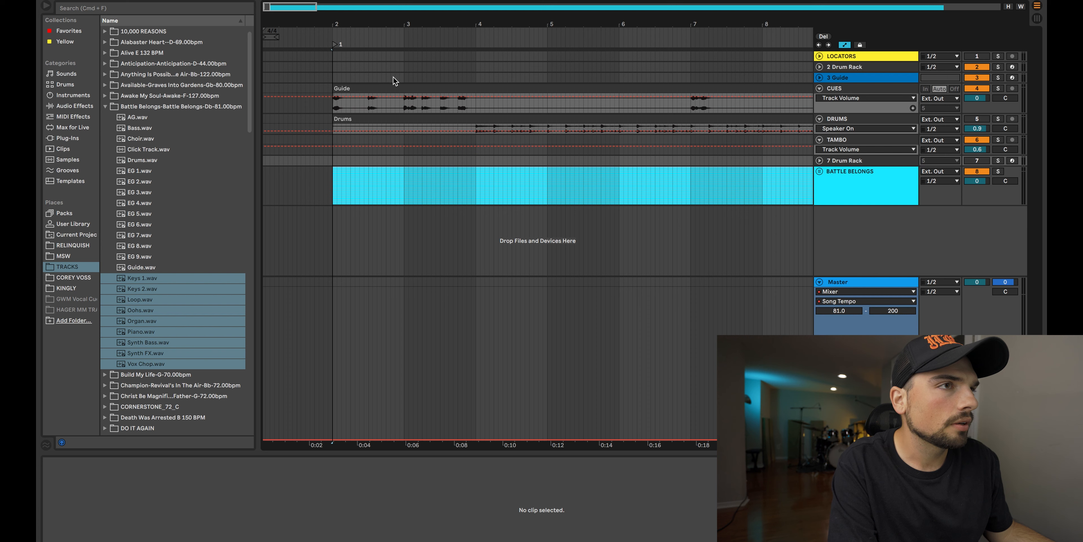
{"action": "left_click", "coordinate": [842, 67]}
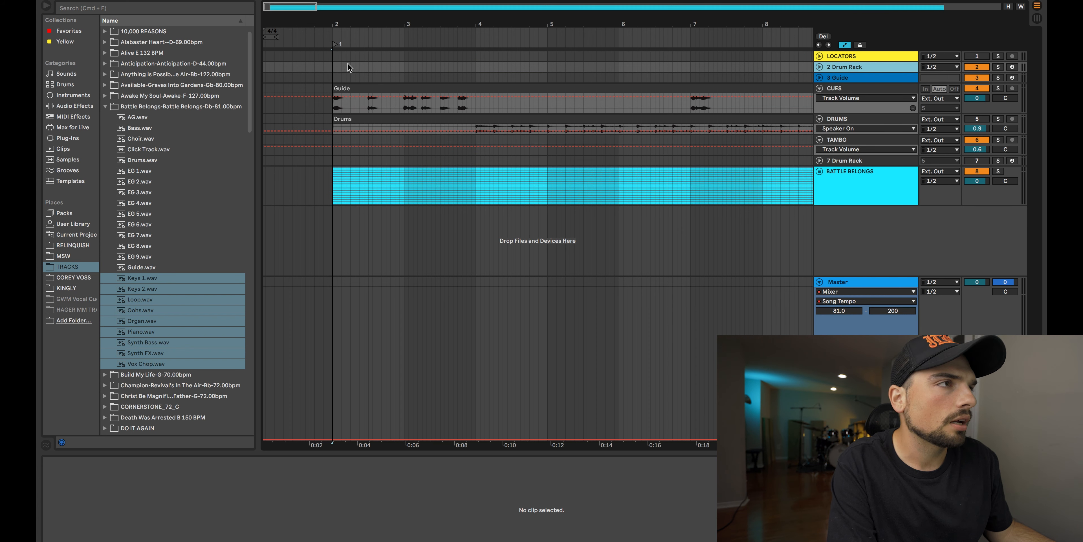
{"action": "left_click", "coordinate": [336, 67]}
{"action": "key", "text": "super+v"}
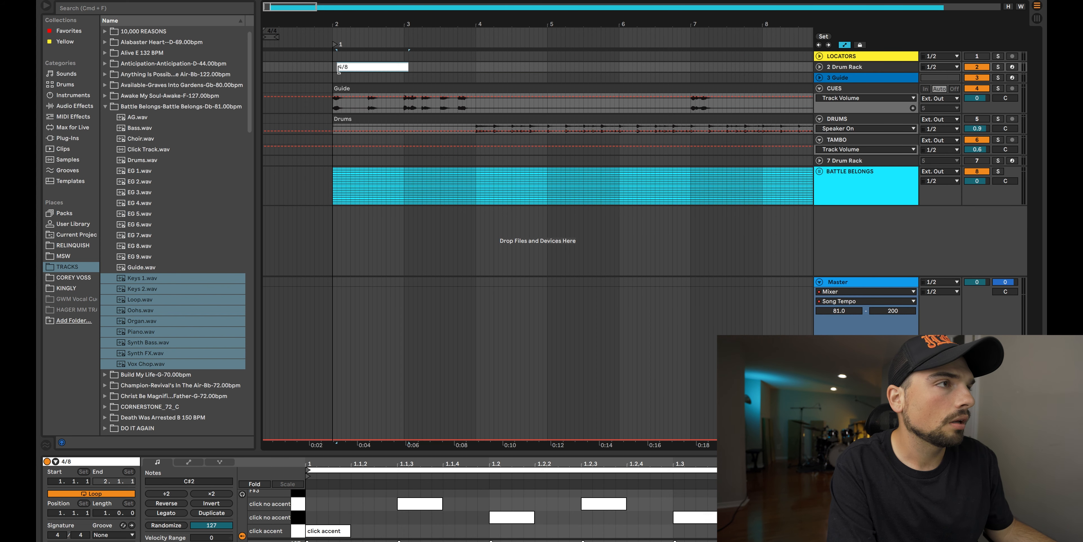
{"action": "key", "text": "Left"}
Step: Extend the looped 4/8 click clip on 2 Drum Rack to just past the end of the song's stems
{"action": "scroll", "coordinate": [414, 64], "scroll_direction": "down", "scroll_amount": 5}
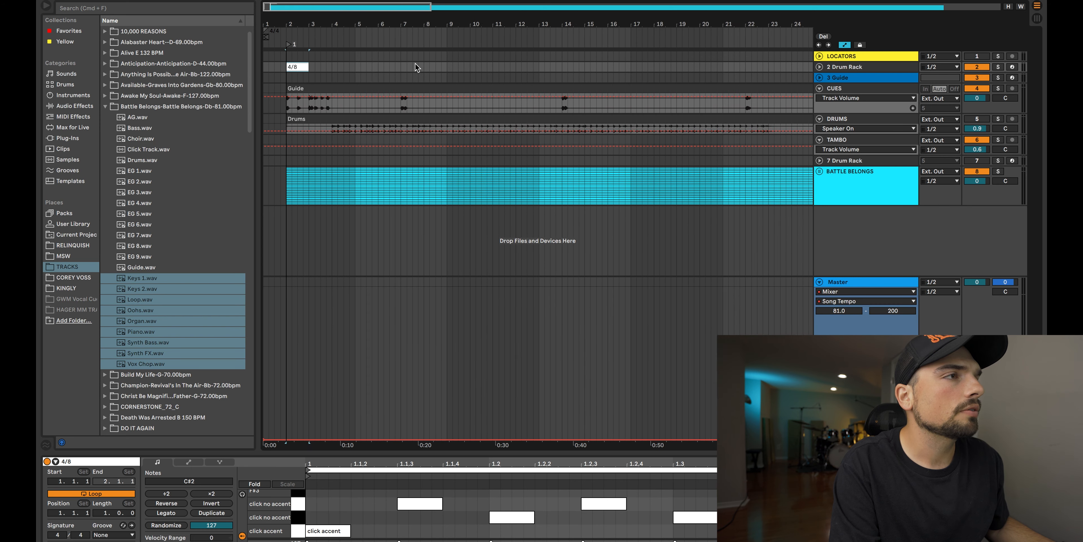
{"action": "scroll", "coordinate": [660, 70], "scroll_direction": "down", "scroll_amount": 8}
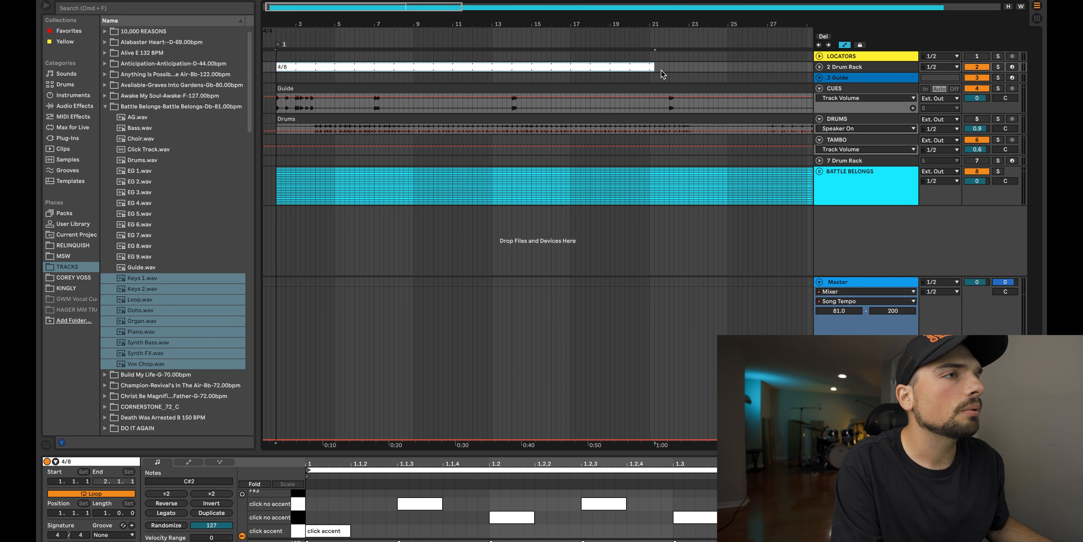
{"action": "scroll", "coordinate": [639, 72], "scroll_direction": "down", "scroll_amount": 1}
{"action": "left_click_drag", "start_coordinate": [382, 67], "coordinate": [710, 68]}
{"action": "scroll", "coordinate": [688, 71], "scroll_direction": "right", "scroll_amount": 5}
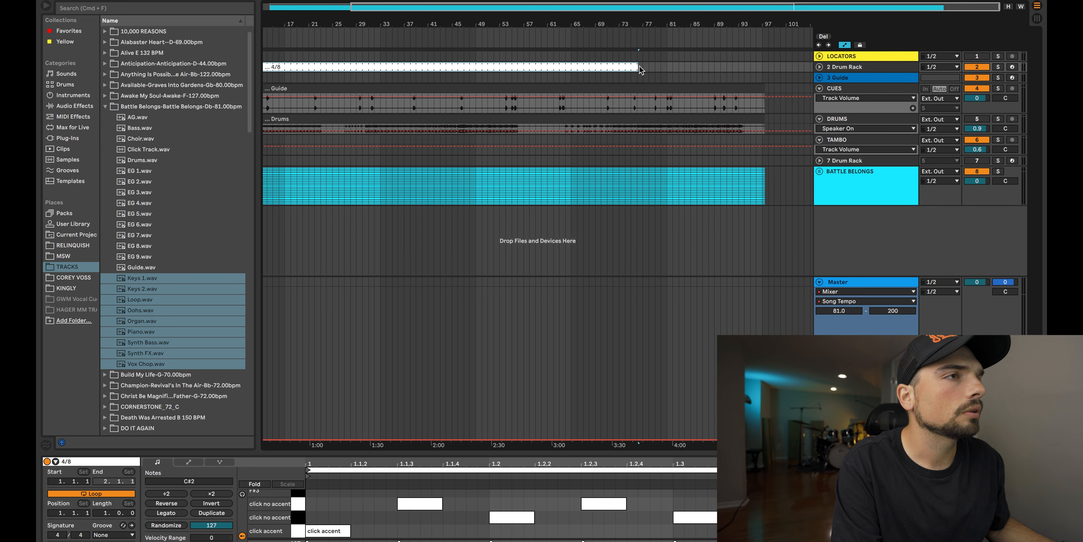
{"action": "left_click_drag", "start_coordinate": [635, 66], "coordinate": [773, 67]}
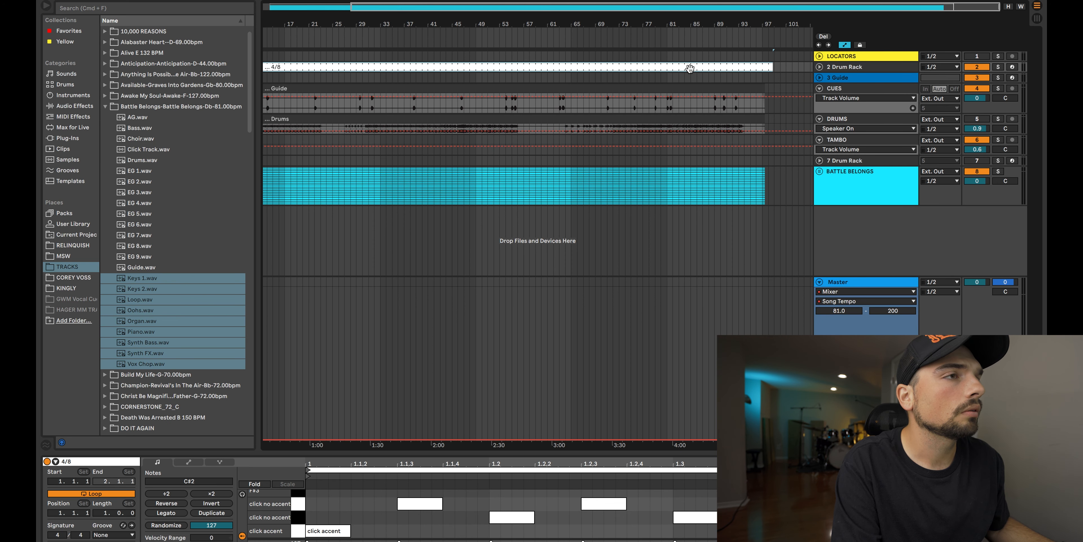
Step: Play the arrangement from around mid-song to check the click against the stems, and hide the clip view
{"action": "left_click", "coordinate": [490, 37]}
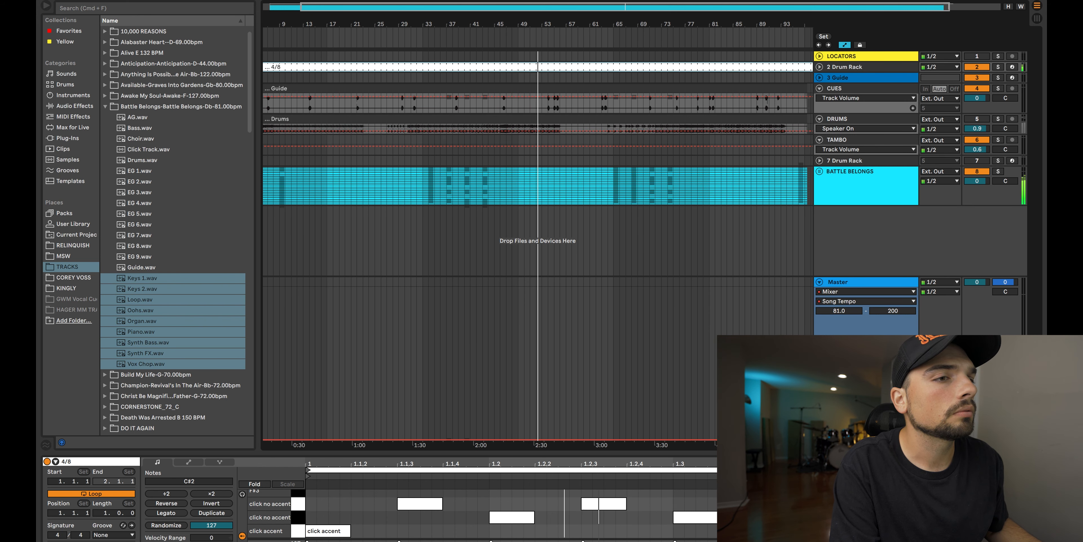
{"action": "key", "text": "super+alt+l"}
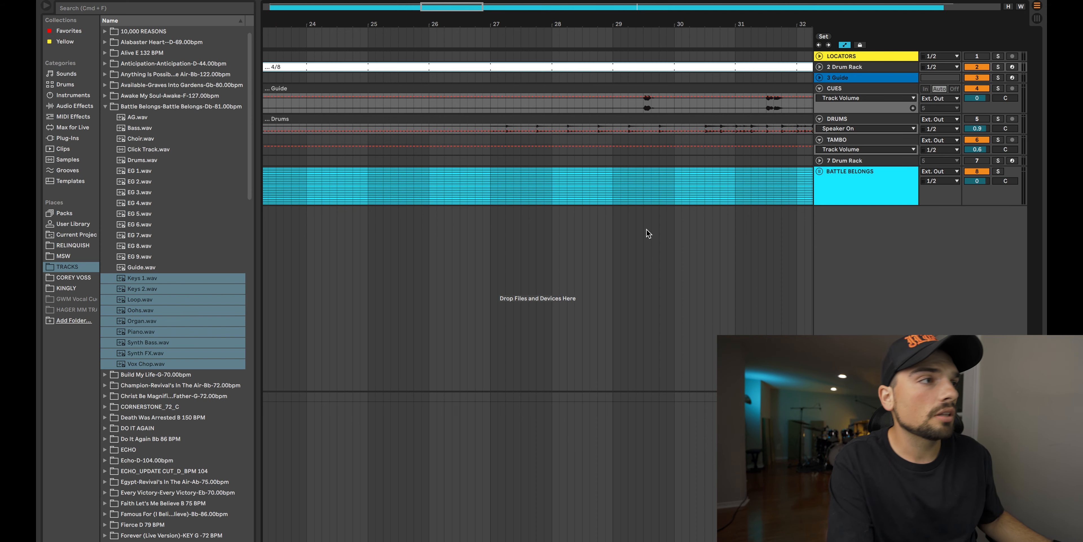
Step: Collapse the Battle Belongs stems folder in the browser
{"action": "scroll", "coordinate": [646, 229], "scroll_direction": "left", "scroll_amount": 10}
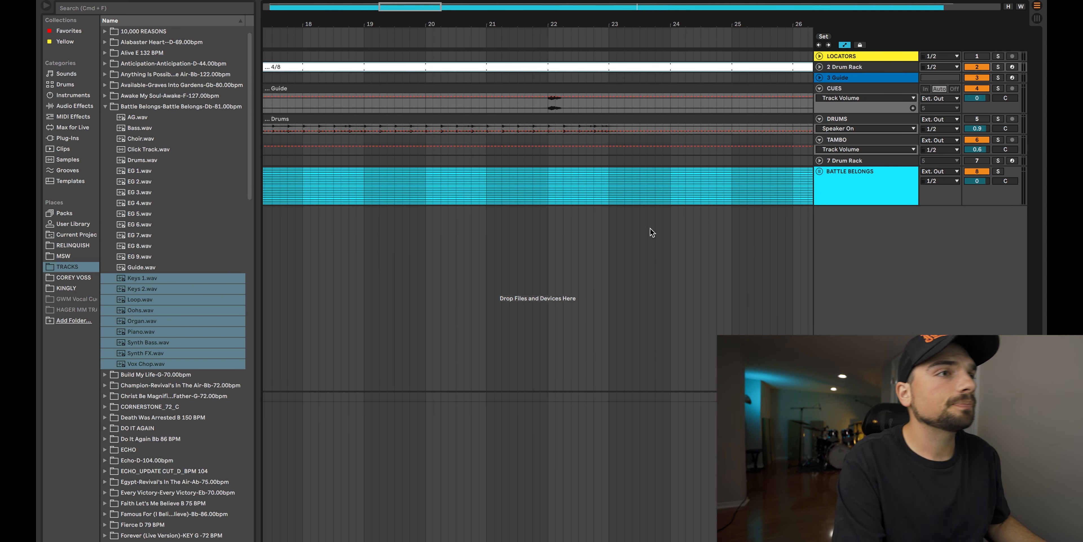
{"action": "scroll", "coordinate": [650, 228], "scroll_direction": "left", "scroll_amount": 15}
{"action": "scroll", "coordinate": [655, 228], "scroll_direction": "left", "scroll_amount": 13}
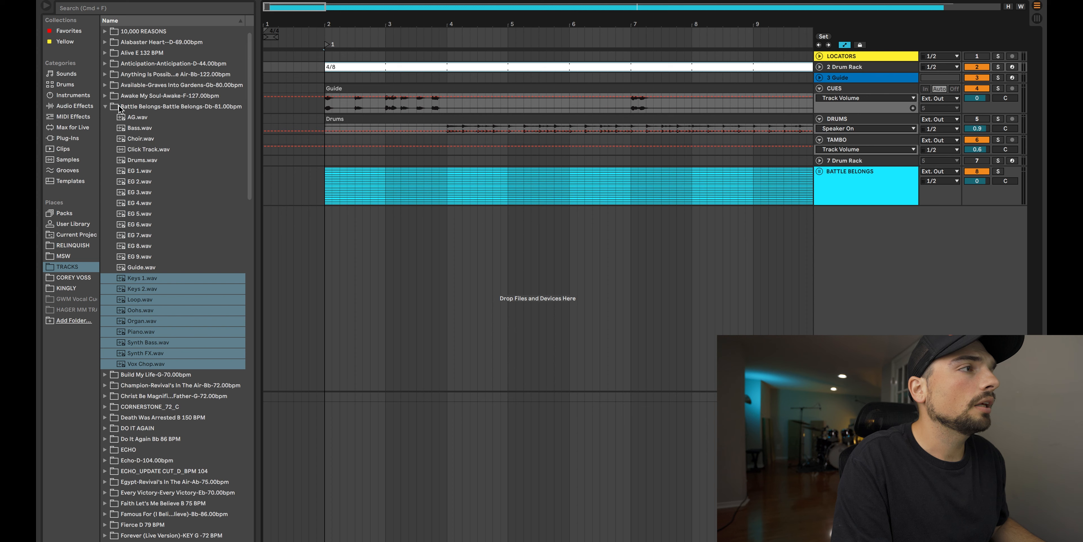
{"action": "left_click", "coordinate": [104, 107]}
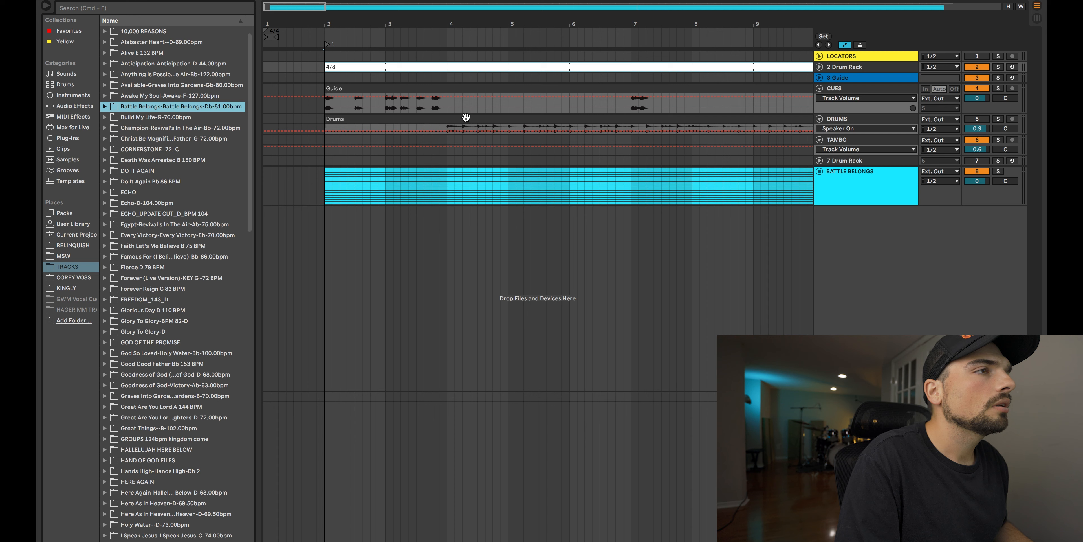
Step: Copy the Guide clip from CUES onto the LOCATORS track at bar 2 and color the copy yellow
{"action": "left_click", "coordinate": [430, 88]}
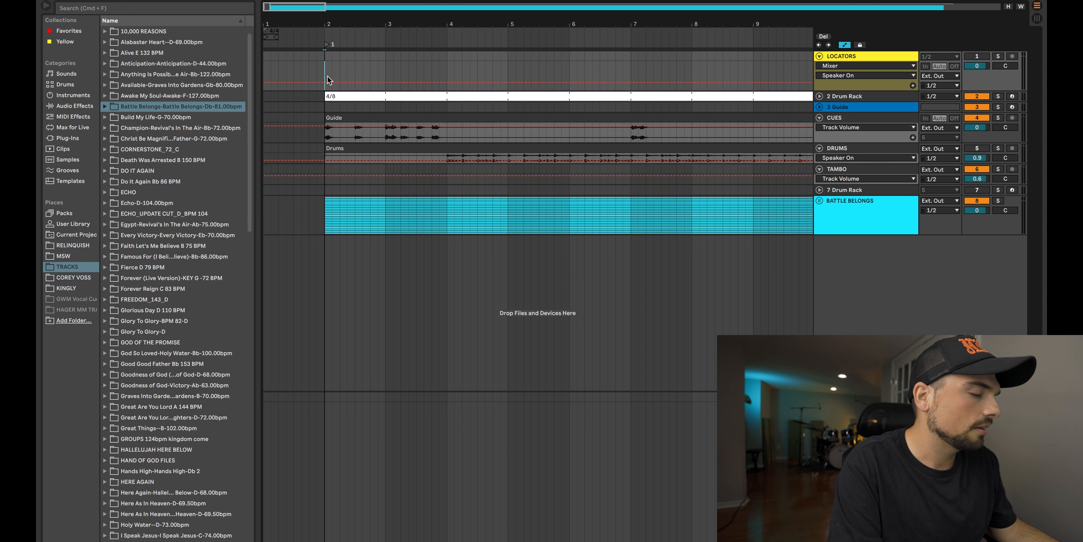
{"action": "key", "text": "super+v"}
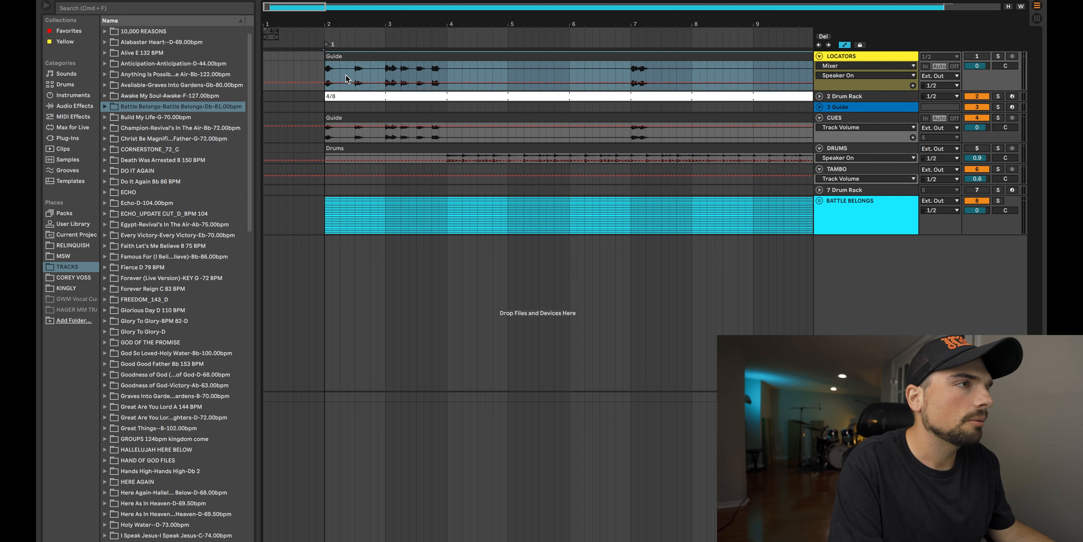
{"action": "right_click", "coordinate": [374, 63]}
{"action": "right_click", "coordinate": [529, 60]}
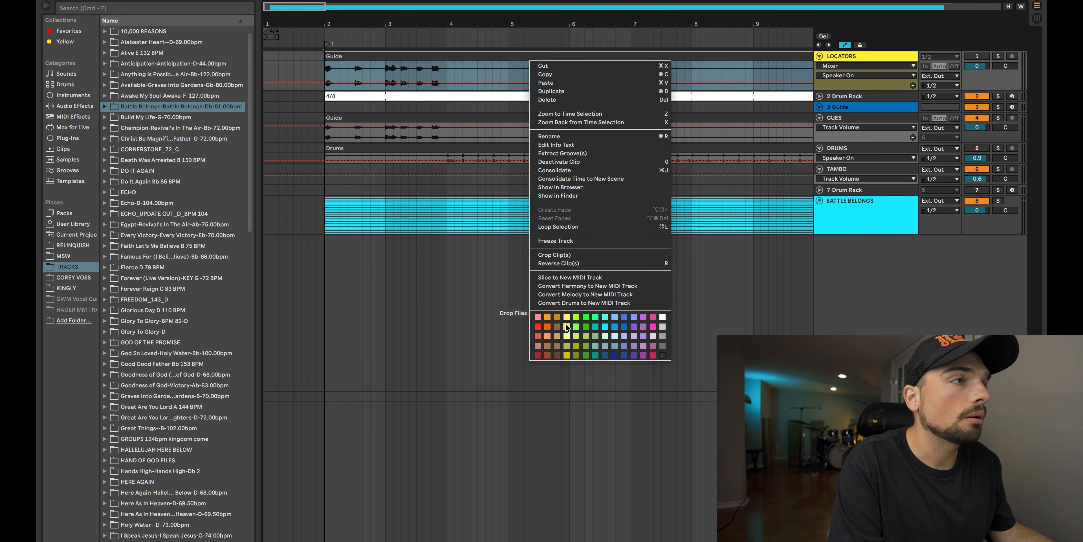
{"action": "left_click", "coordinate": [566, 326]}
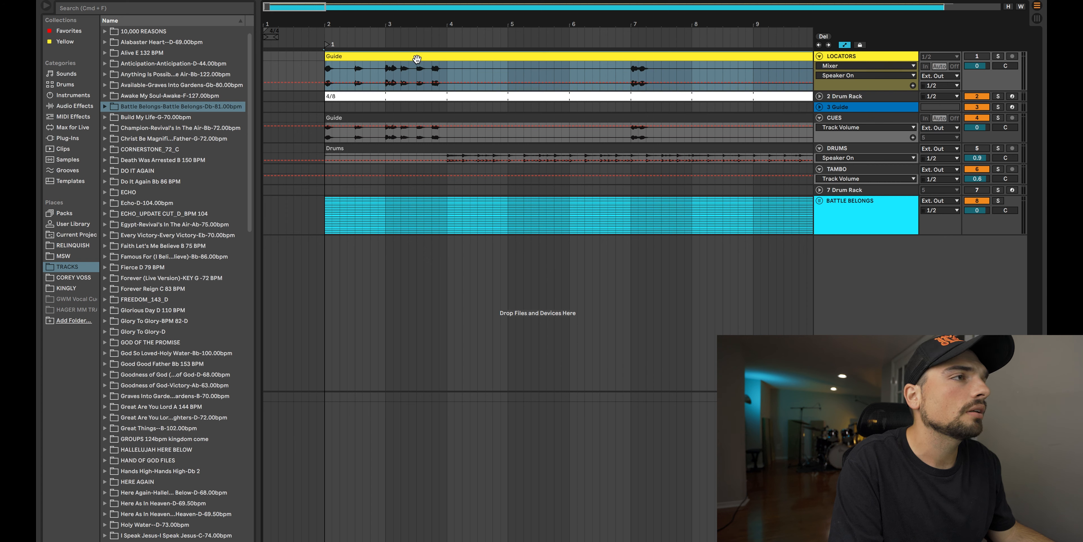
Step: Open the yellow Guide clip on the LOCATORS track and lower its gain to -inf dB
{"action": "double_click", "coordinate": [399, 85]}
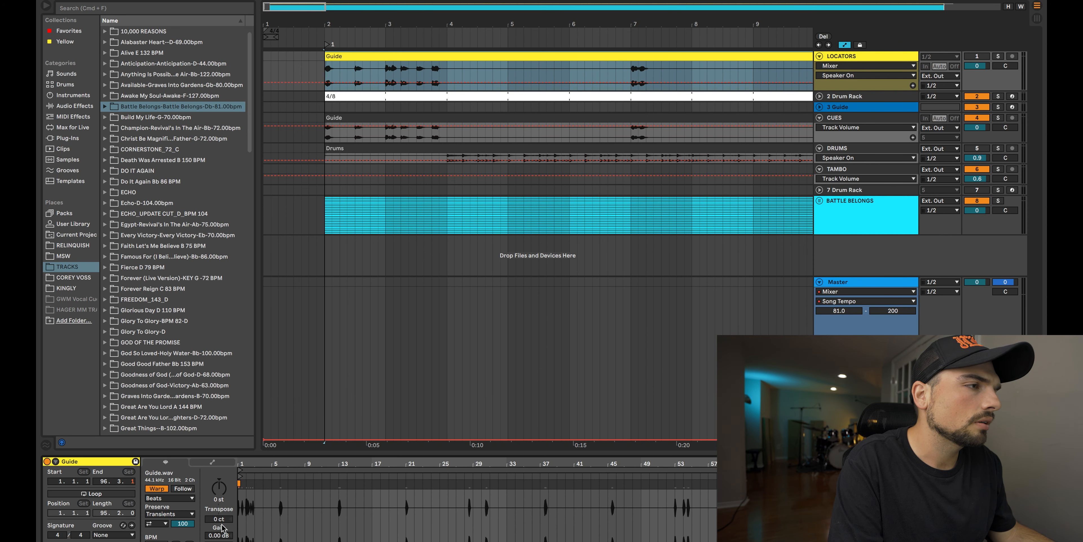
{"action": "left_click_drag", "start_coordinate": [219, 535], "coordinate": [218, 541]}
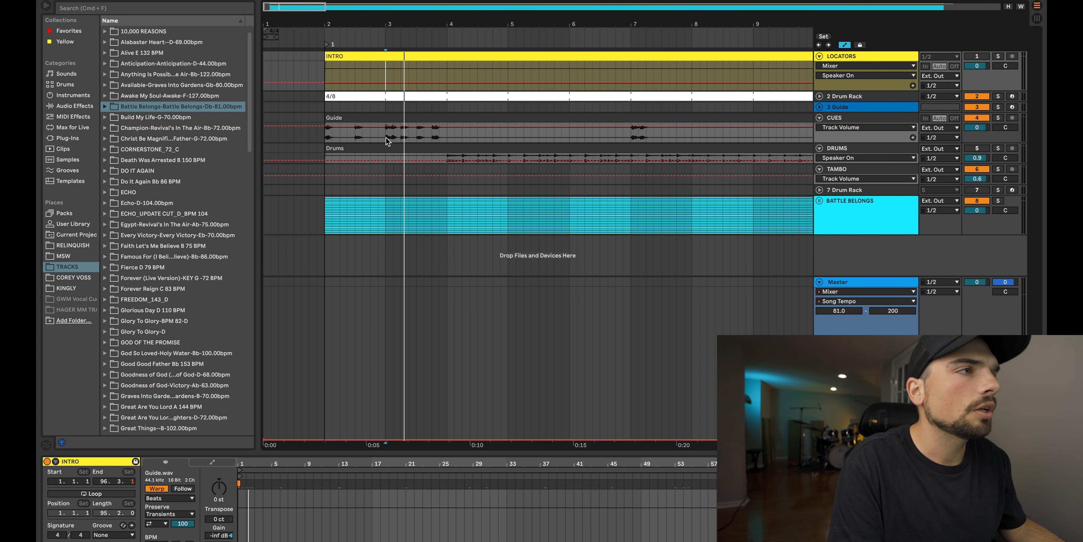
Step: Play the Guide cues from bar 3 and from bar 7 to find where the first verse starts
{"action": "left_click", "coordinate": [386, 138]}
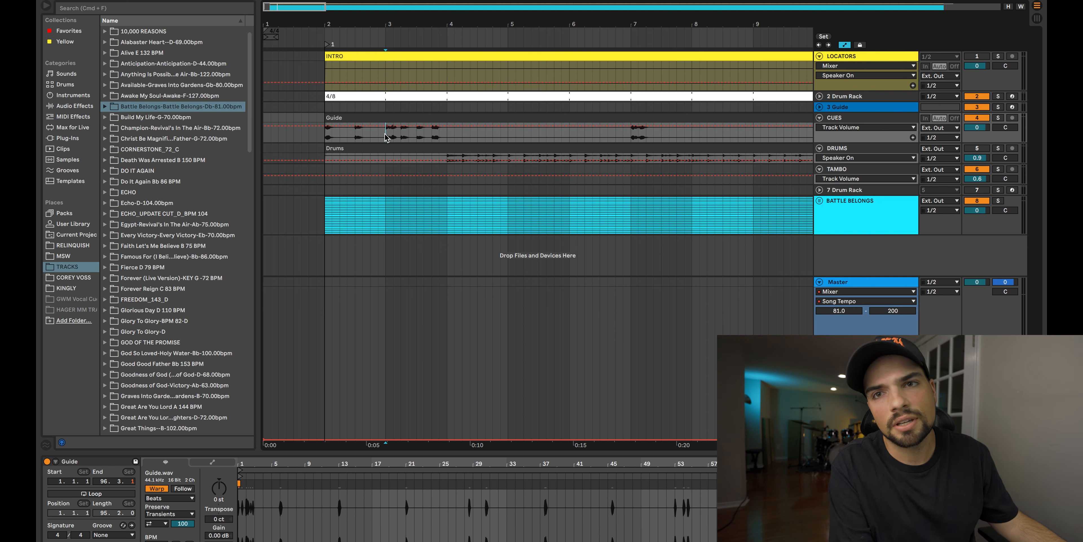
{"action": "key", "text": "space"}
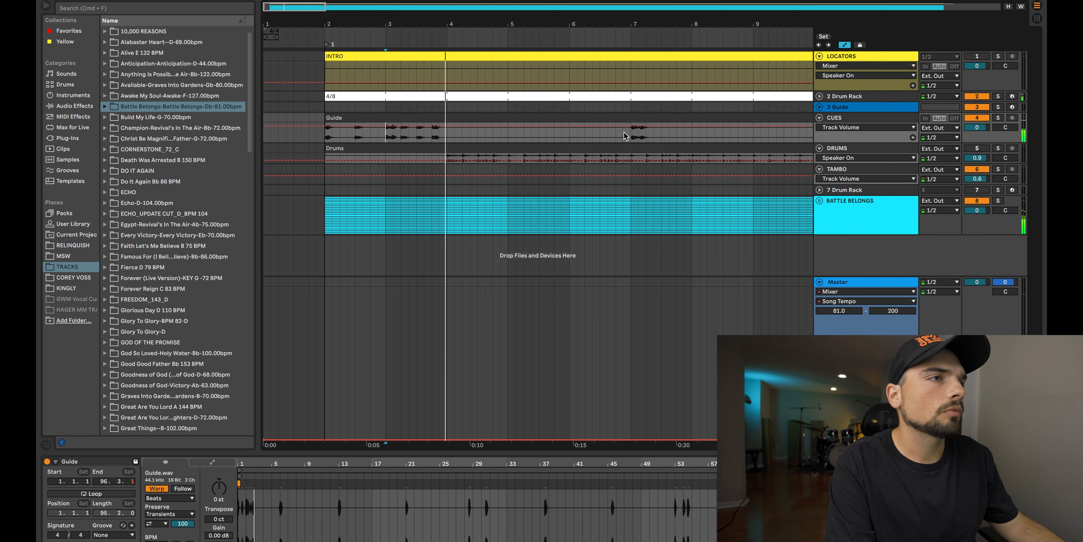
{"action": "left_click", "coordinate": [625, 131]}
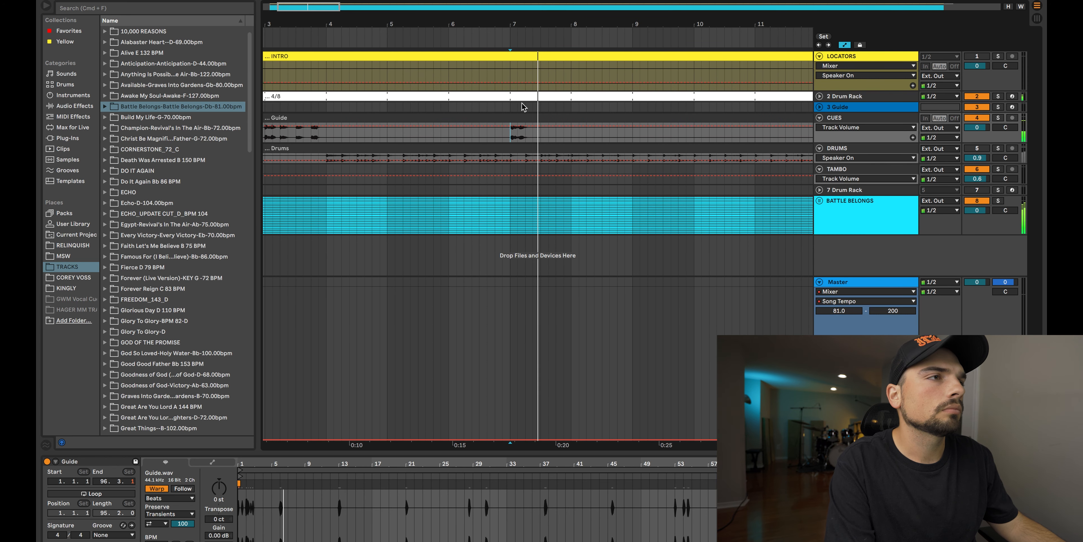
{"action": "left_click", "coordinate": [491, 70]}
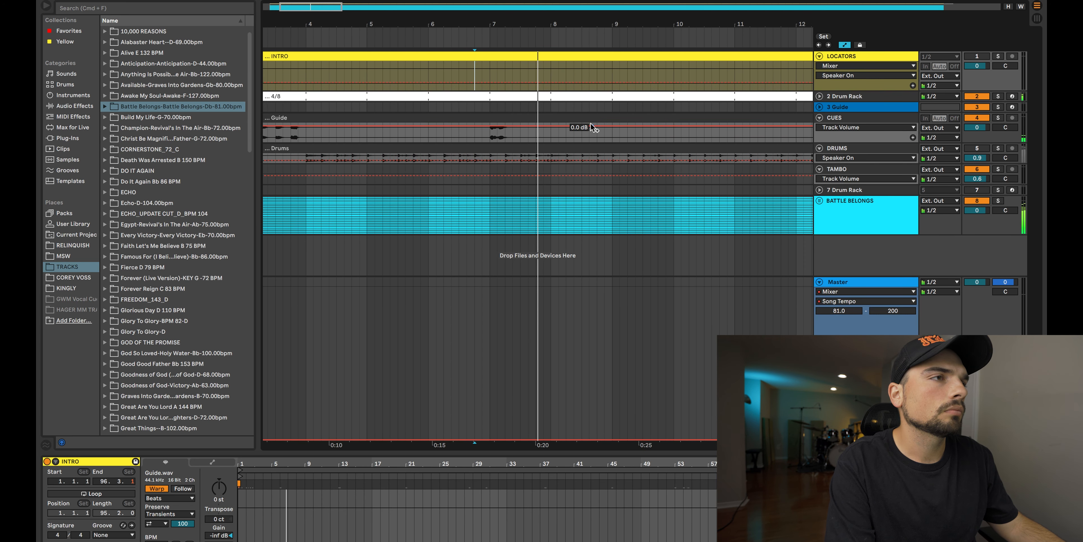
Step: Split the INTRO clip on the LOCATORS track at bar 8 and rename the second part VERSE 1
{"action": "left_click", "coordinate": [536, 74]}
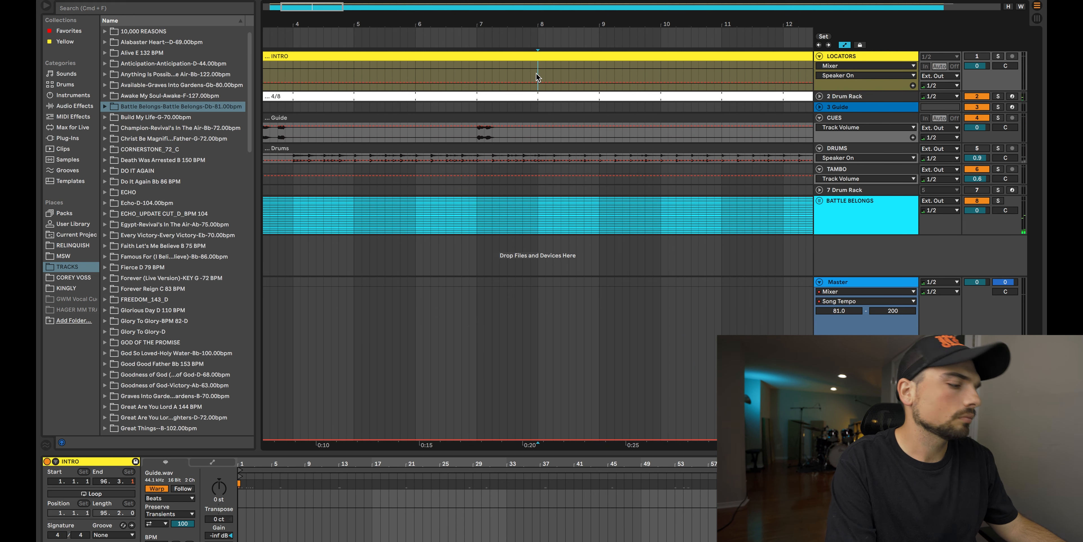
{"action": "key", "text": "super+e"}
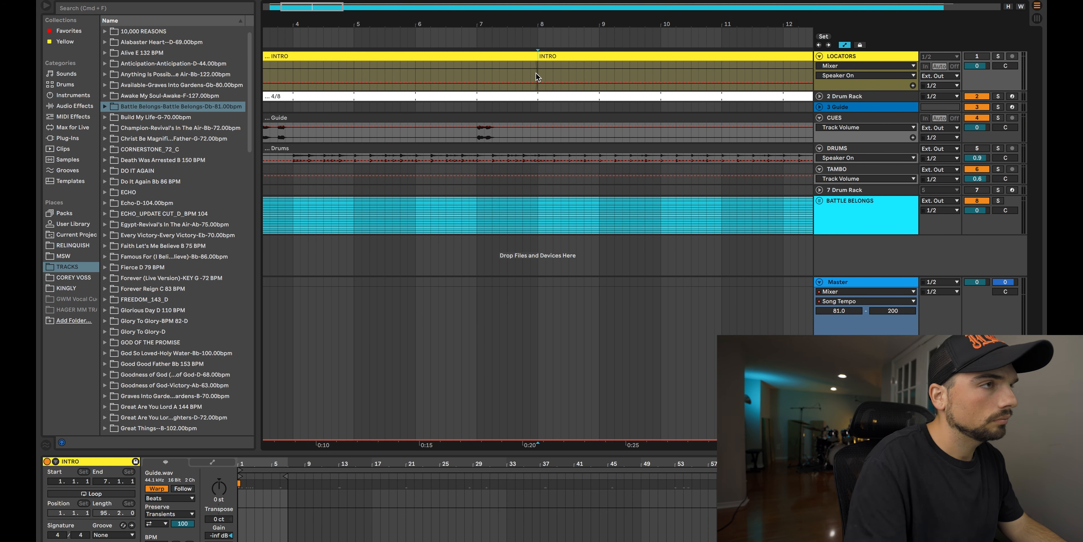
{"action": "left_click", "coordinate": [552, 56]}
{"action": "key", "text": "super+r"}
{"action": "type", "text": "VERSE 1"}
{"action": "key", "text": "Return"}
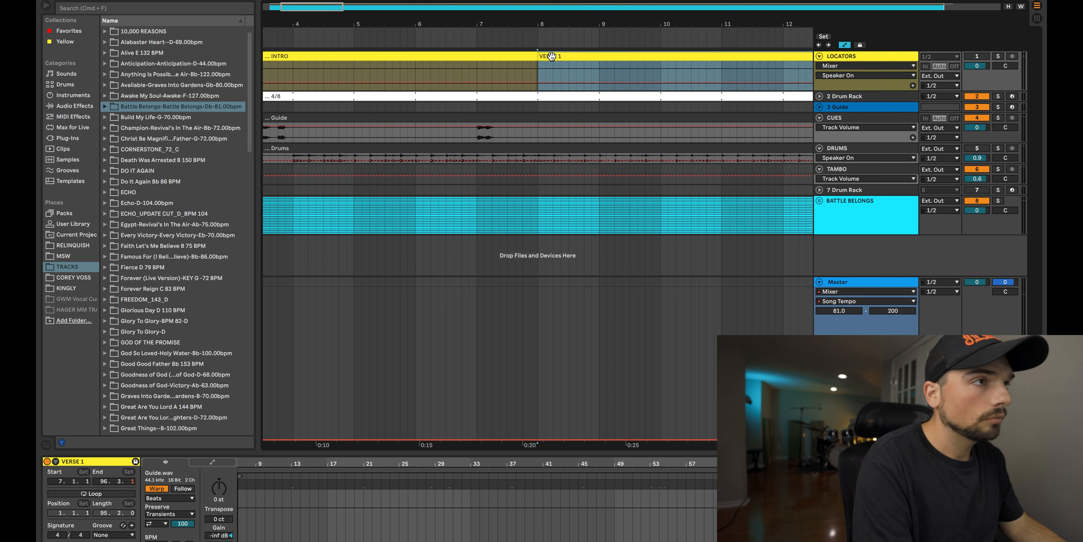
Step: Audition the cue at bar 14, then split the VERSE 1 locator clip at bar 15 and rename the new part VERSE 2
{"action": "scroll", "coordinate": [530, 76], "scroll_direction": "right", "scroll_amount": 10}
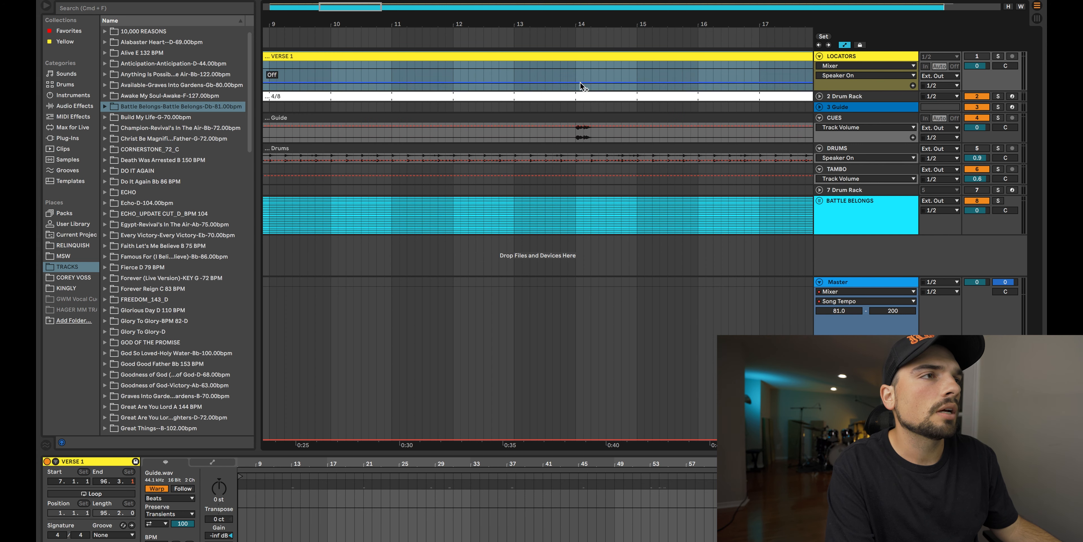
{"action": "left_click", "coordinate": [575, 72]}
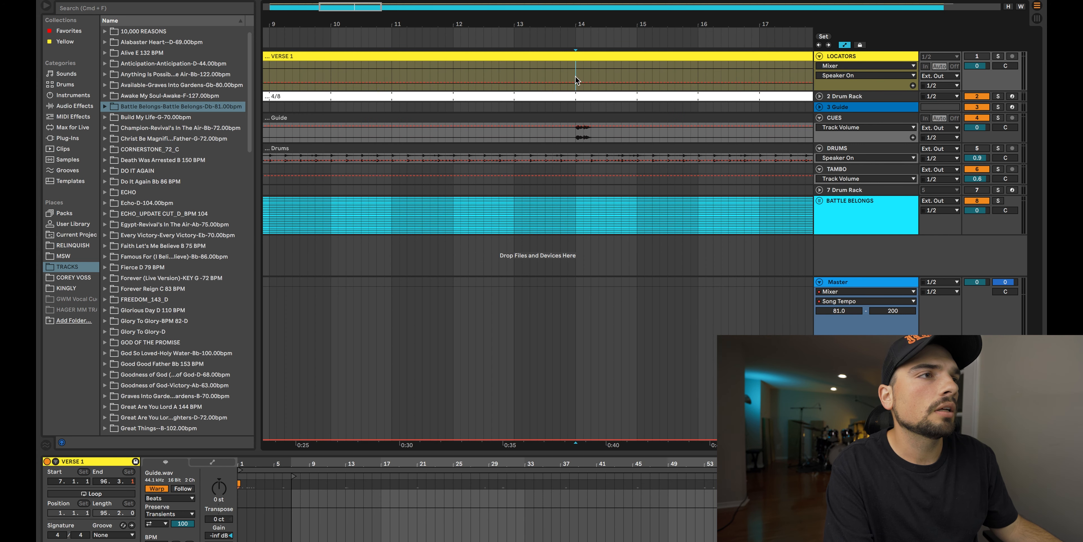
{"action": "key", "text": "space"}
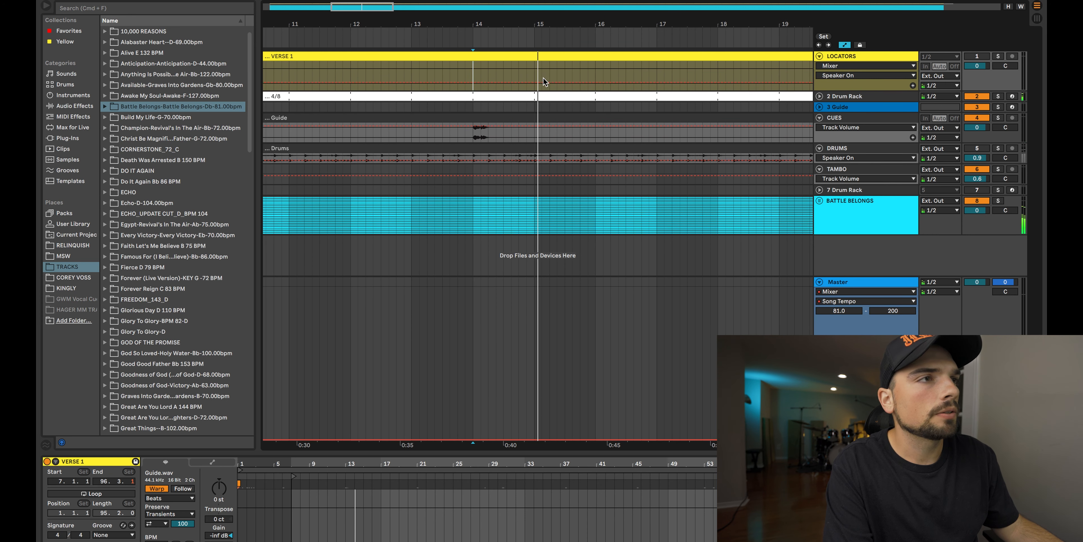
{"action": "key", "text": "space"}
{"action": "left_click", "coordinate": [535, 75]}
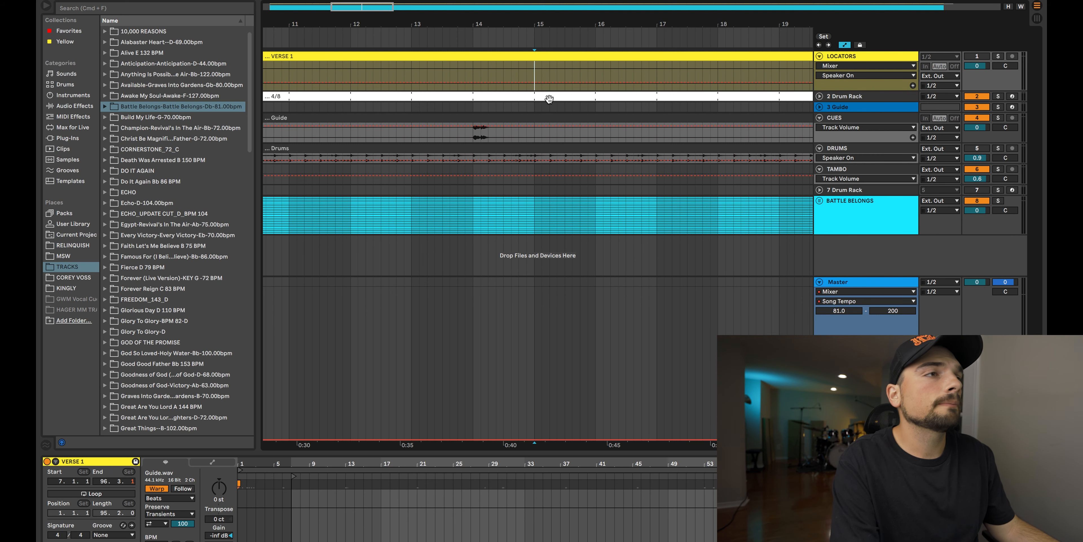
{"action": "key", "text": "super+e"}
{"action": "left_click", "coordinate": [551, 65]}
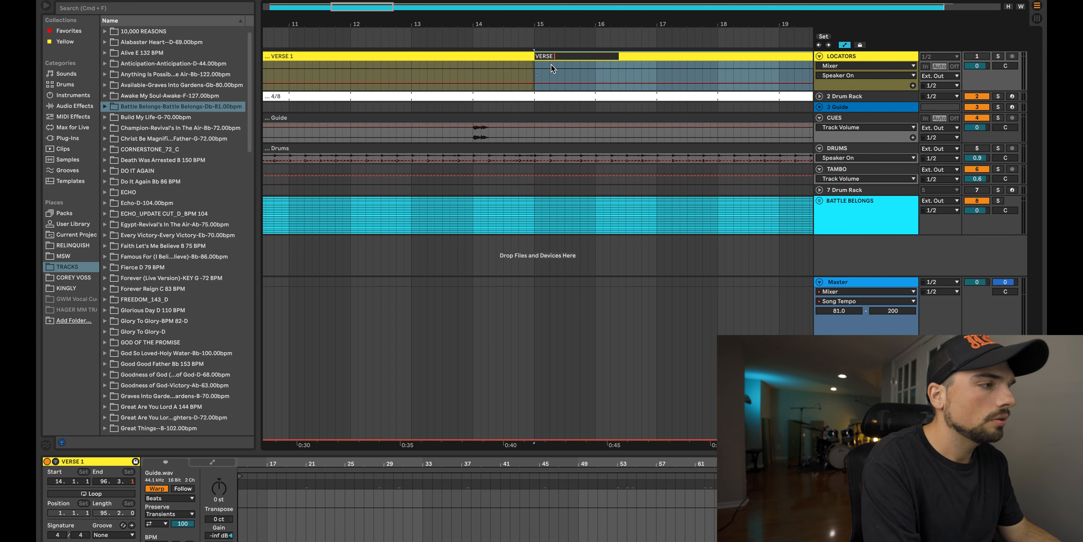
Step: Play the cues around bars 29 to 31 to find where the CHORUS section ends
{"action": "scroll", "coordinate": [663, 70], "scroll_direction": "right", "scroll_amount": 10}
{"action": "left_click", "coordinate": [664, 70]}
{"action": "key", "text": "space"}
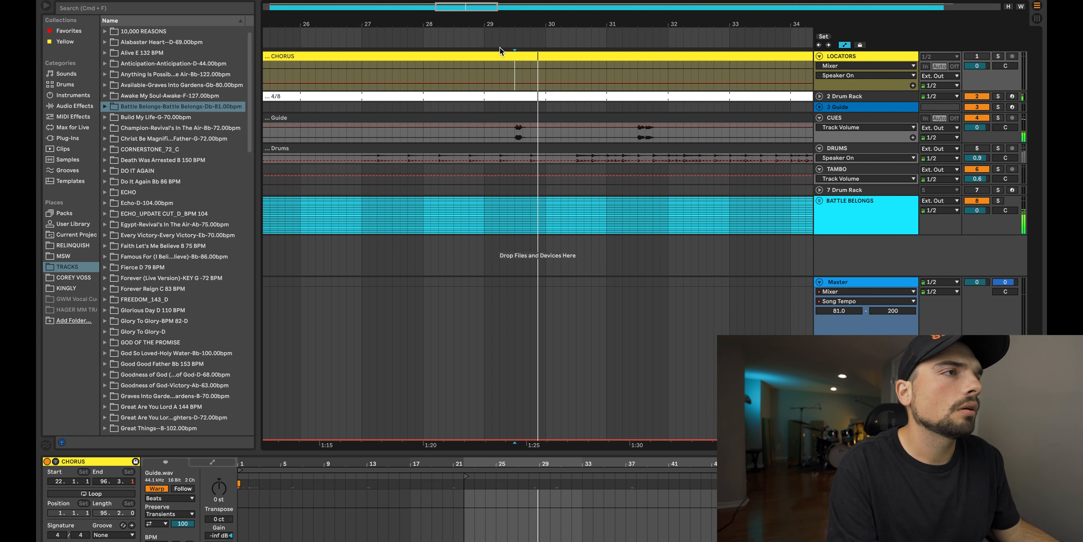
{"action": "left_click", "coordinate": [480, 65]}
{"action": "key", "text": "space"}
{"action": "key", "text": "space"}
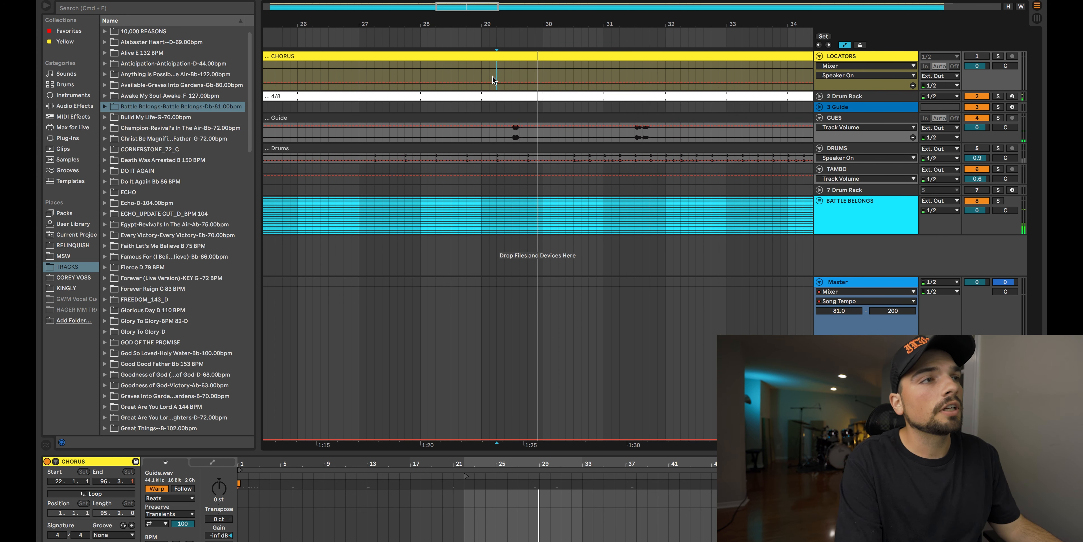
{"action": "key", "text": "space"}
{"action": "left_click", "coordinate": [482, 74]}
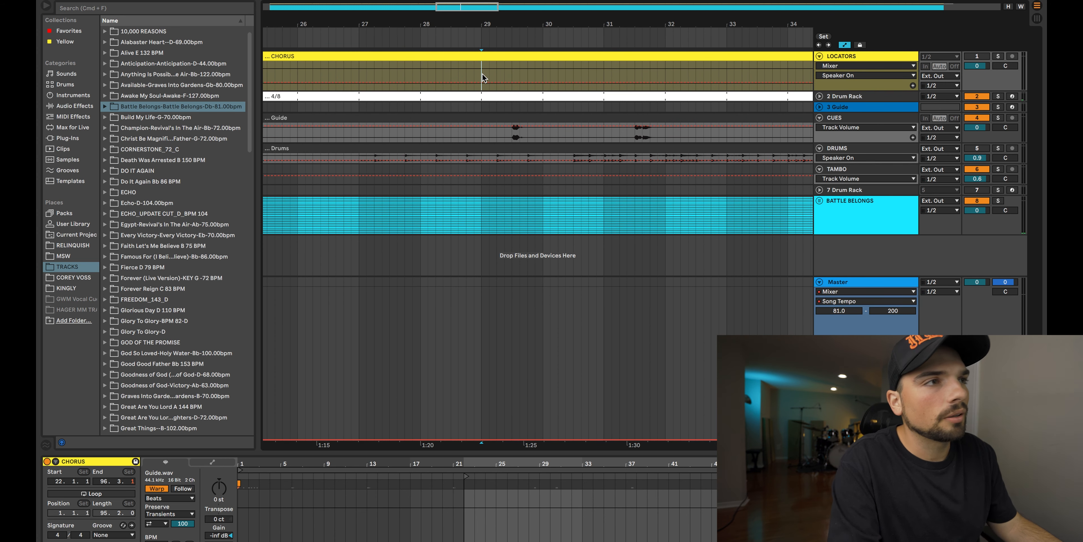
{"action": "left_click", "coordinate": [566, 104]}
{"action": "key", "text": "space"}
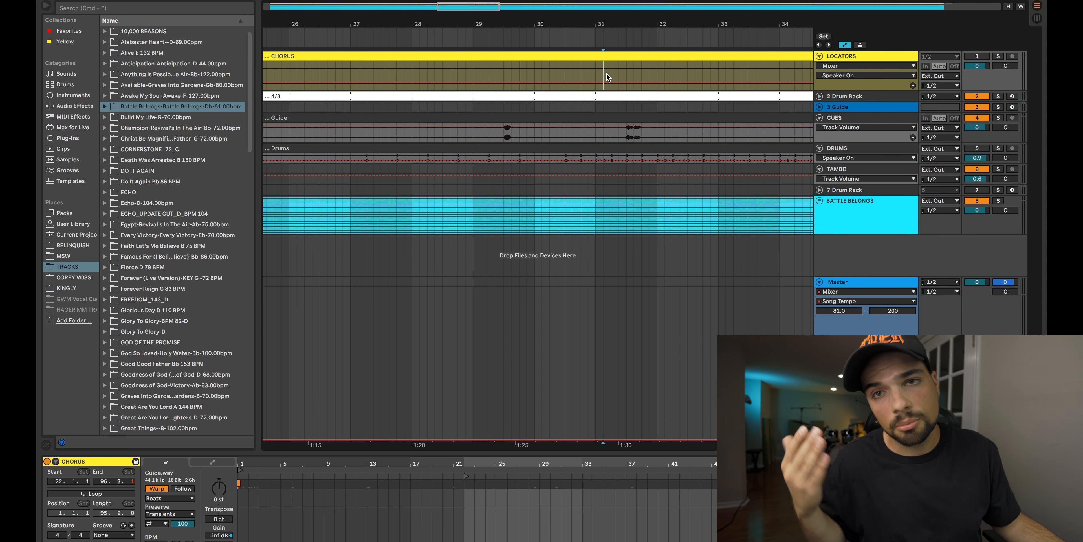
{"action": "key", "text": "space"}
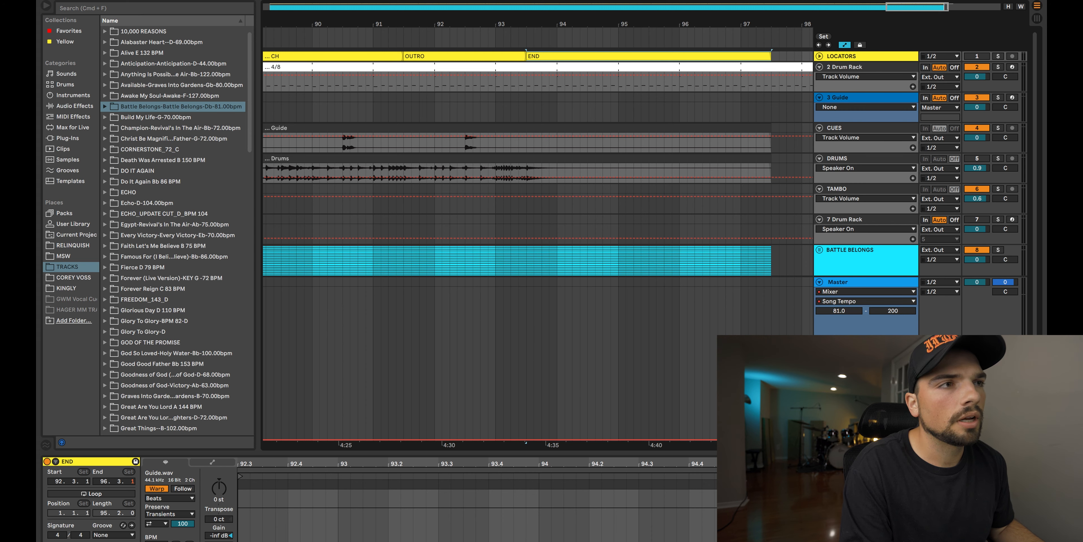
Step: Hide the clip view and play from bar 55 into the first BR section to check the locator clips against the cues
{"action": "key", "text": "alt+super+l"}
{"action": "scroll", "coordinate": [505, 251], "scroll_direction": "down", "scroll_amount": 5}
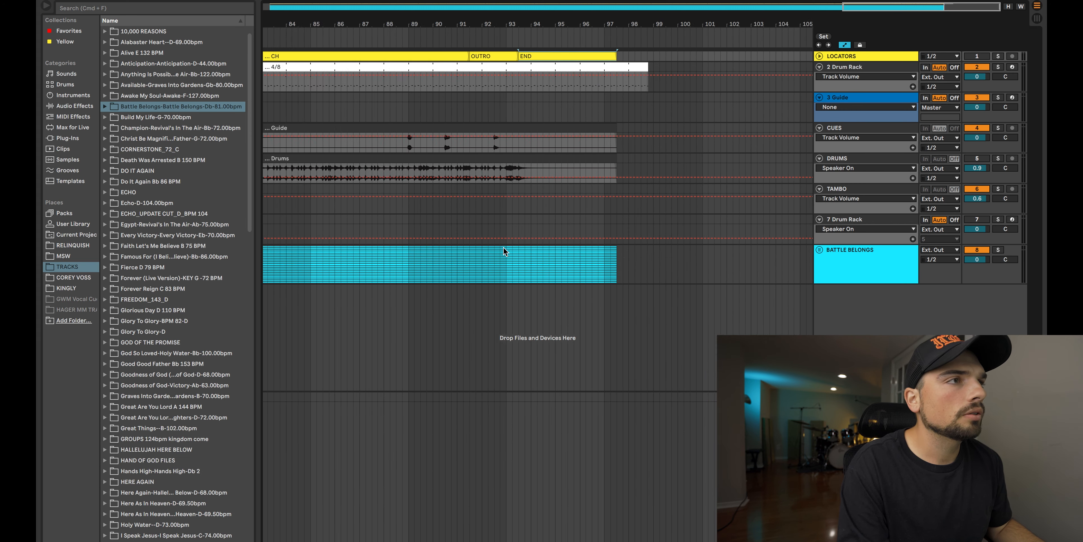
{"action": "scroll", "coordinate": [503, 247], "scroll_direction": "left", "scroll_amount": 15}
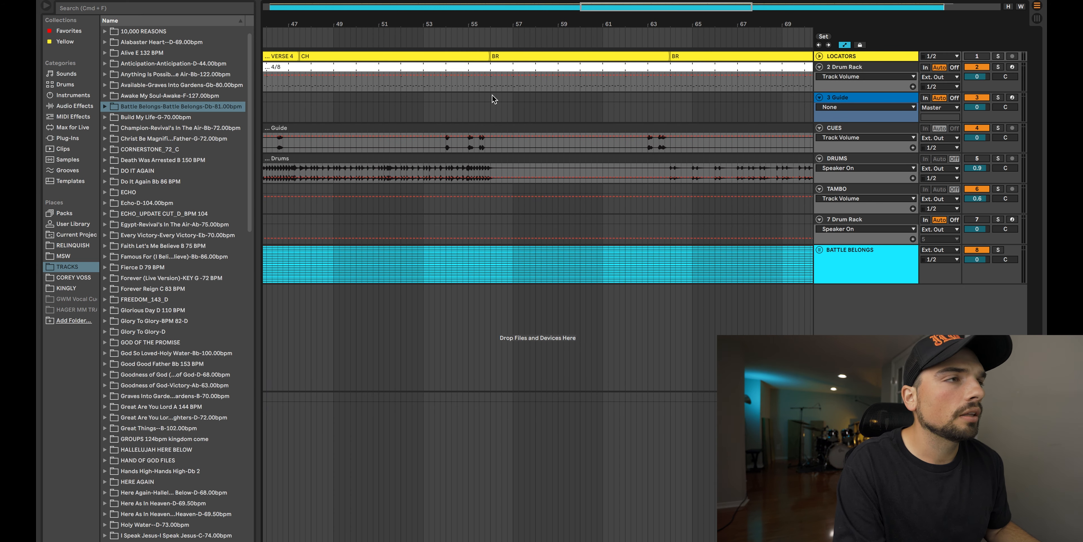
{"action": "scroll", "coordinate": [493, 97], "scroll_direction": "left", "scroll_amount": 5}
{"action": "scroll", "coordinate": [495, 100], "scroll_direction": "right", "scroll_amount": 1}
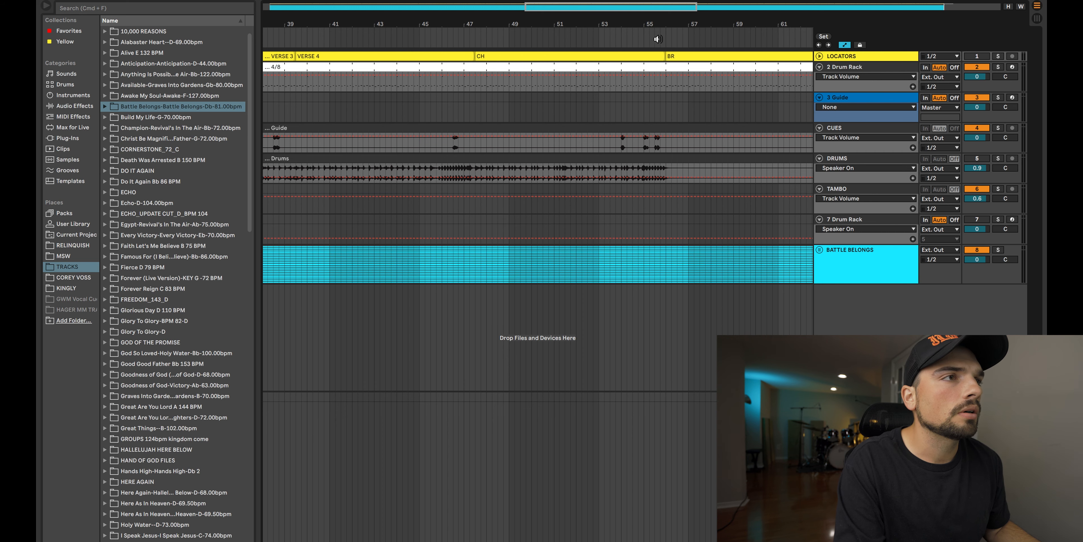
{"action": "scroll", "coordinate": [621, 107], "scroll_direction": "right", "scroll_amount": 2}
{"action": "left_click", "coordinate": [548, 107]}
{"action": "key", "text": "space"}
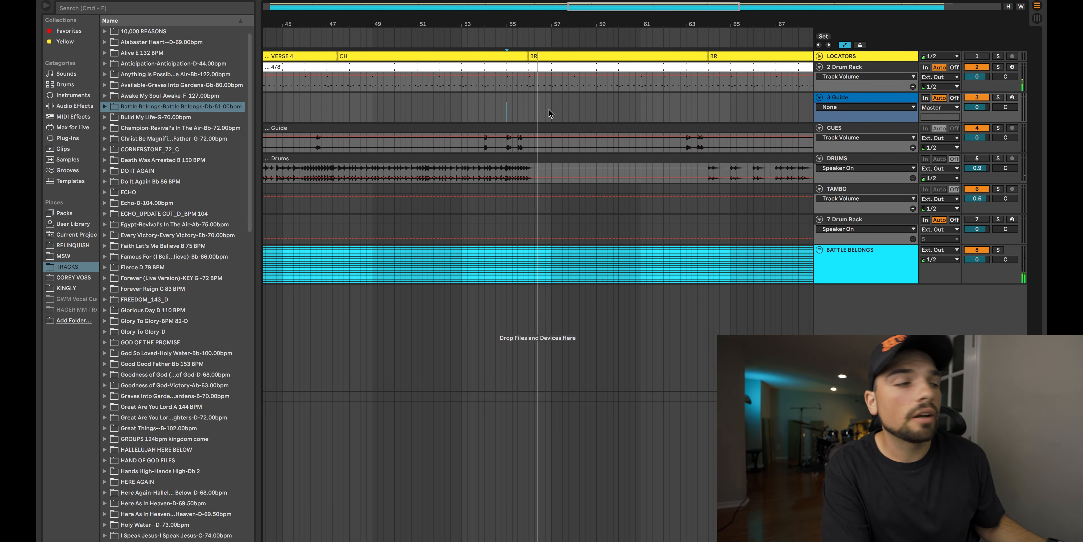
{"action": "key", "text": "space"}
Step: Add a locator at bar 101, past the end of the song
{"action": "scroll", "coordinate": [552, 118], "scroll_direction": "down", "scroll_amount": 3}
{"action": "scroll", "coordinate": [552, 125], "scroll_direction": "down", "scroll_amount": 5}
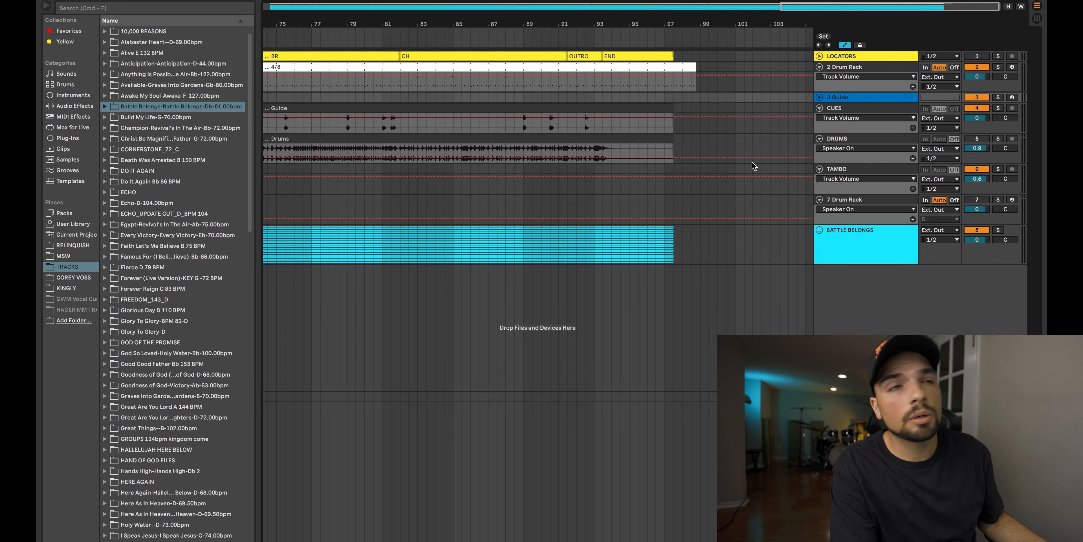
{"action": "right_click", "coordinate": [735, 40]}
{"action": "left_click", "coordinate": [751, 67]}
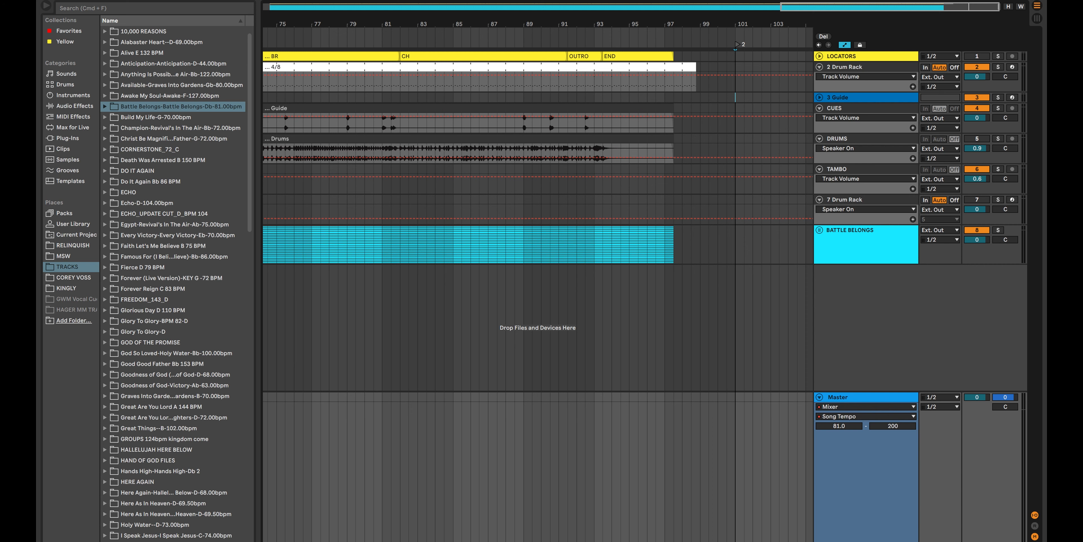
Step: Set the Master Song Tempo range maximum to 140 and automate a tempo jump to 140 BPM at bar 100
{"action": "left_click", "coordinate": [893, 428]}
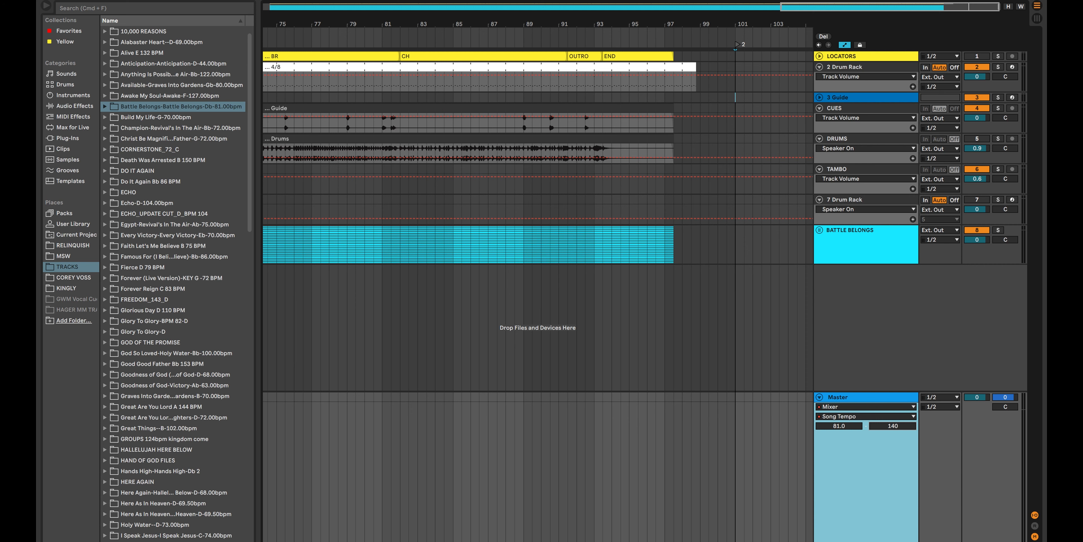
{"action": "left_click", "coordinate": [718, 540]}
{"action": "left_click_drag", "start_coordinate": [732, 540], "coordinate": [718, 403]}
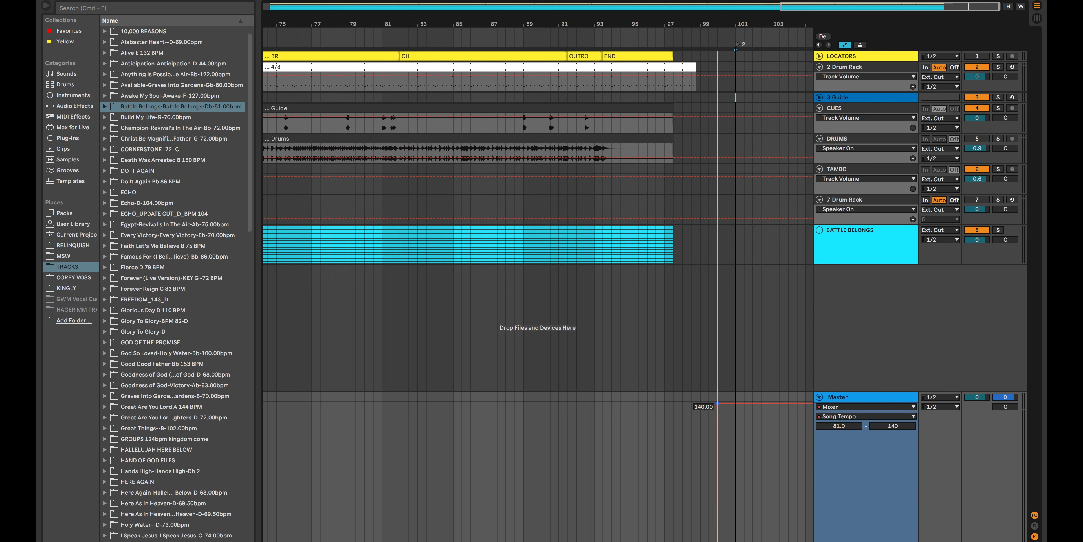
{"action": "scroll", "coordinate": [726, 215], "scroll_direction": "right", "scroll_amount": 1}
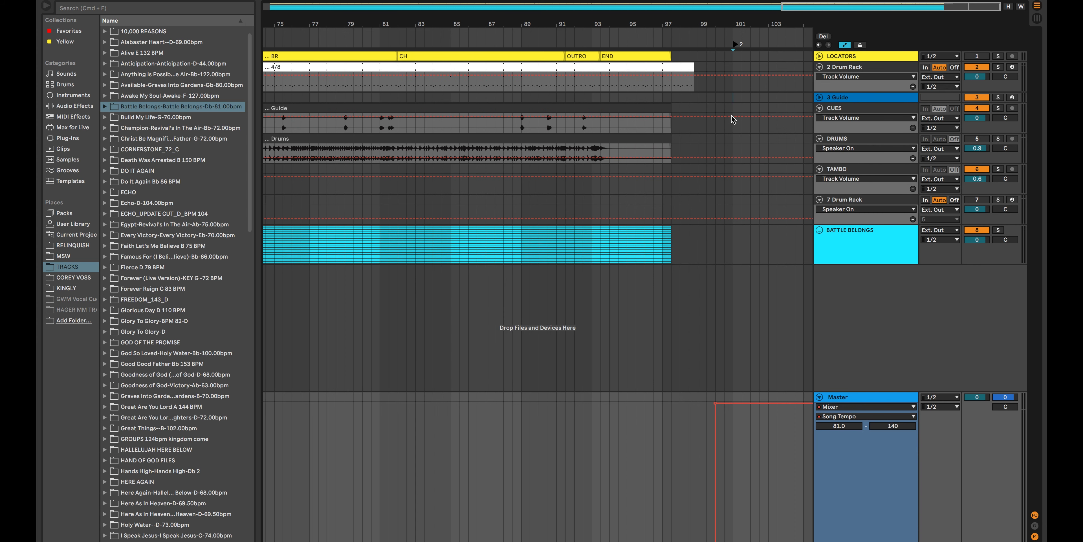
{"action": "left_click", "coordinate": [697, 139]}
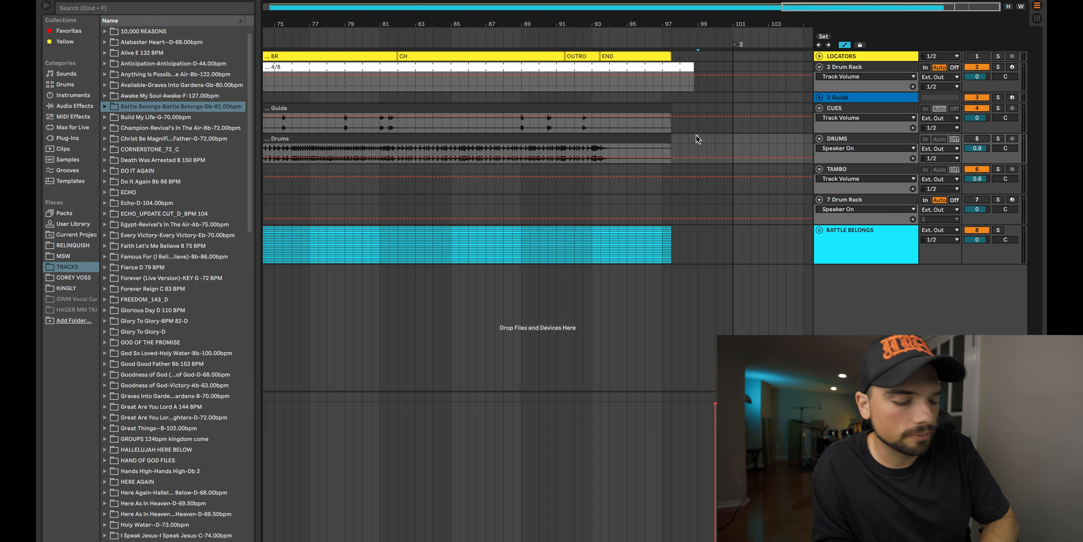
Step: Duplicate the time of the VERSE 2 section, bars 15 to 23, across all tracks, and undo the duplication
{"action": "scroll", "coordinate": [638, 117], "scroll_direction": "left", "scroll_amount": 10}
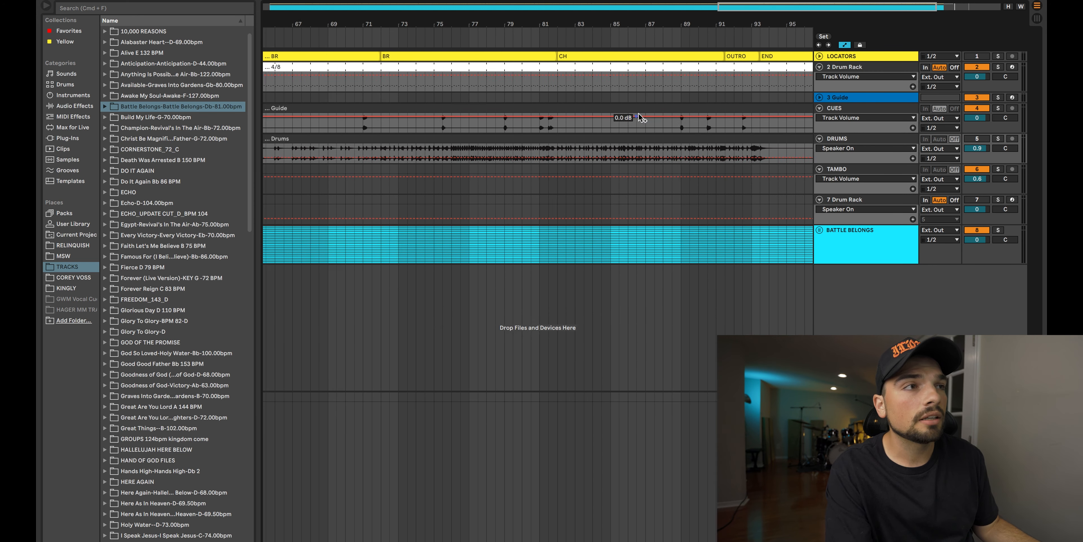
{"action": "scroll", "coordinate": [639, 117], "scroll_direction": "left", "scroll_amount": 11}
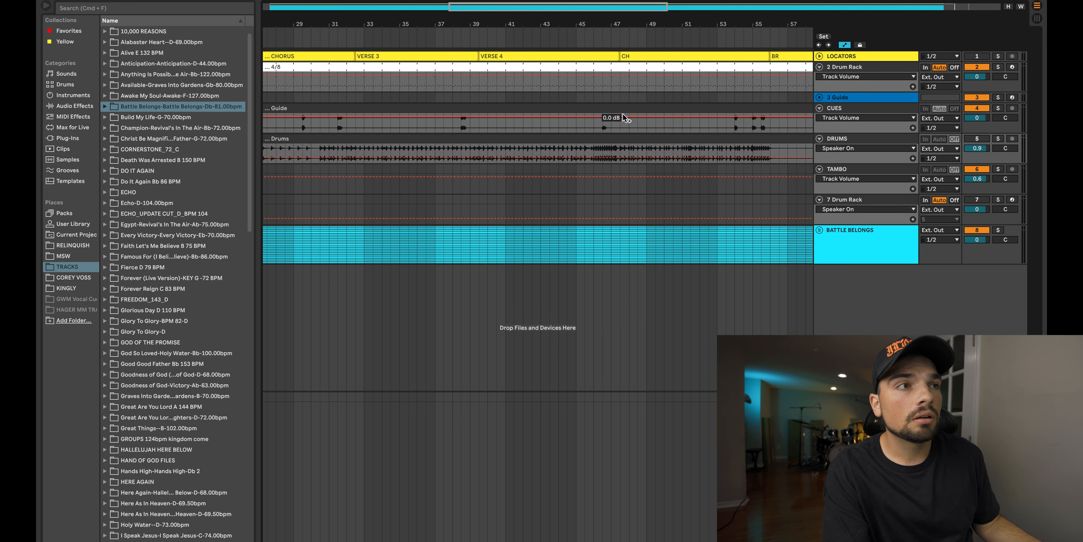
{"action": "scroll", "coordinate": [624, 118], "scroll_direction": "left", "scroll_amount": 4}
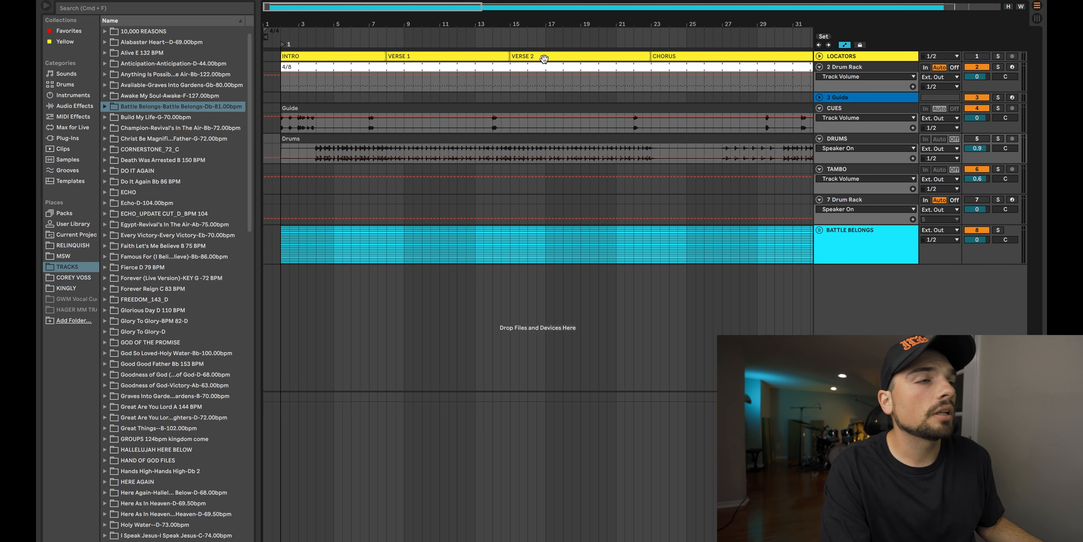
{"action": "left_click", "coordinate": [512, 83]}
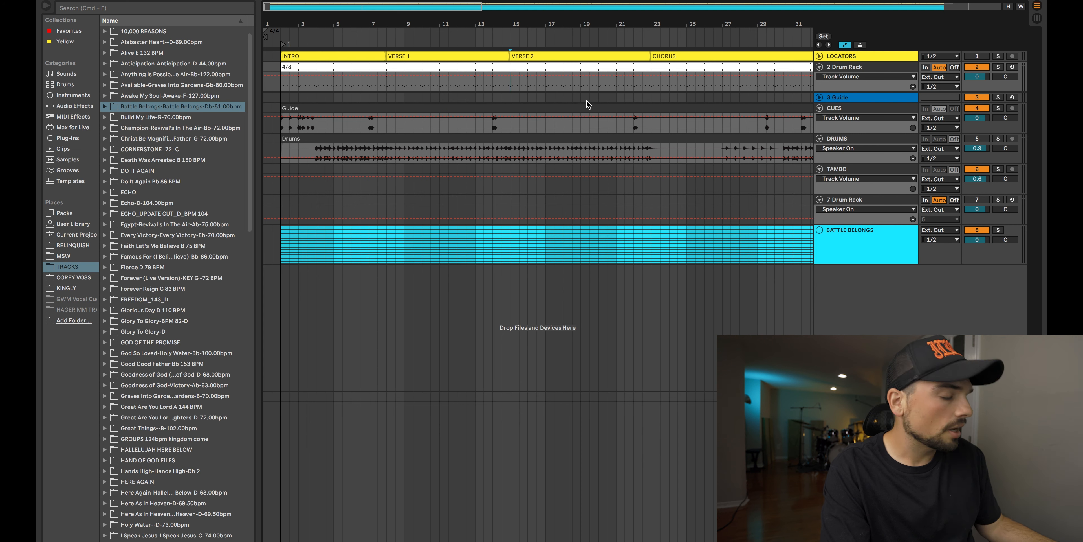
{"action": "left_click", "coordinate": [651, 87], "text": "shift"}
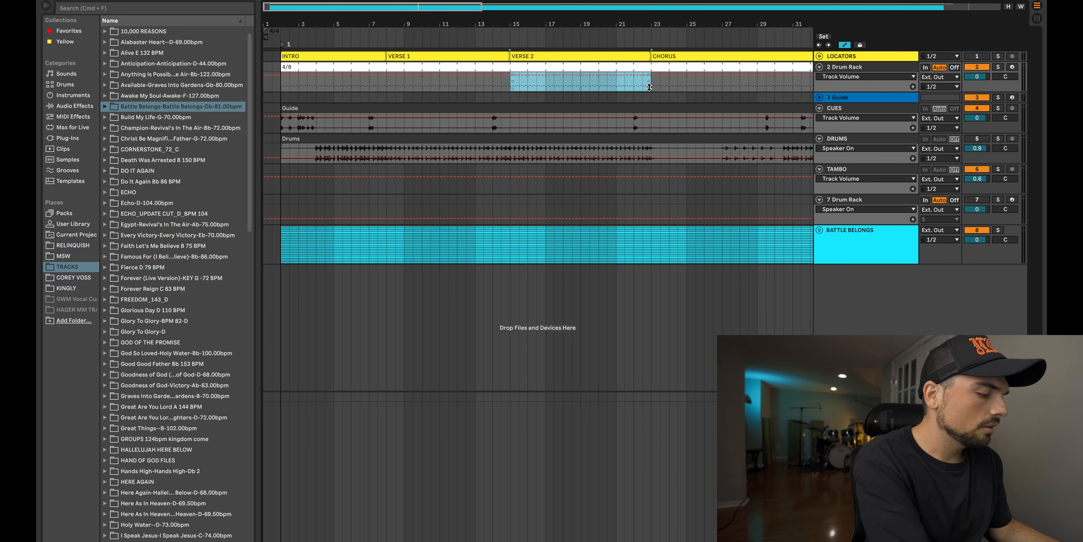
{"action": "key", "text": "super+shift+d"}
{"action": "scroll", "coordinate": [664, 97], "scroll_direction": "right", "scroll_amount": 5}
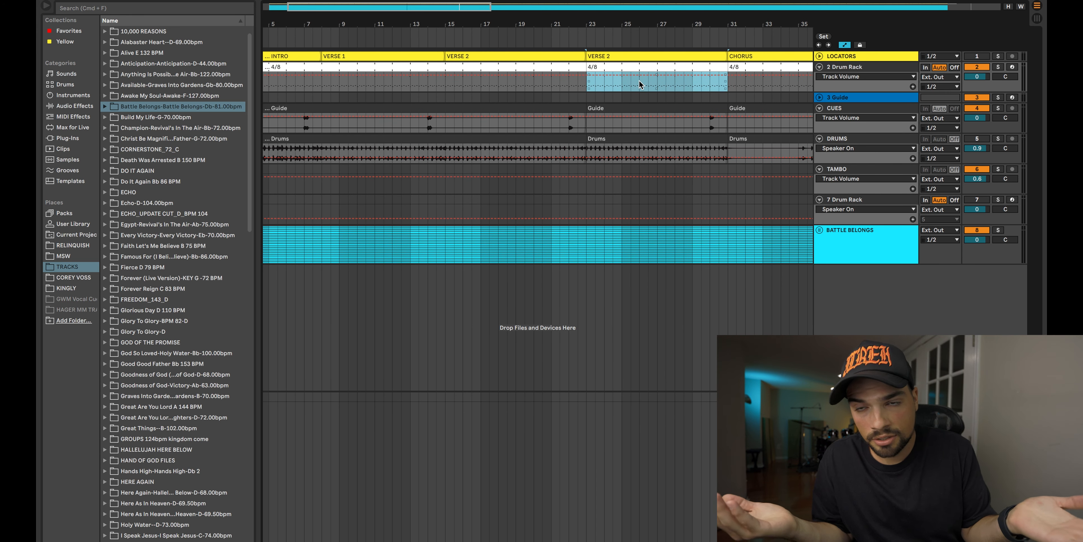
{"action": "key", "text": "super+z"}
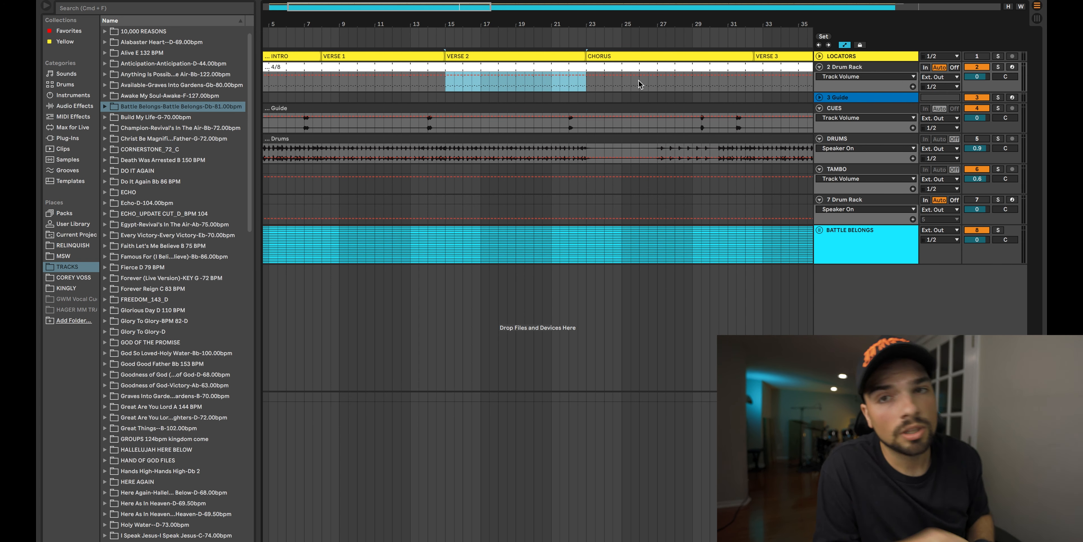
{"action": "scroll", "coordinate": [629, 86], "scroll_direction": "right", "scroll_amount": 5}
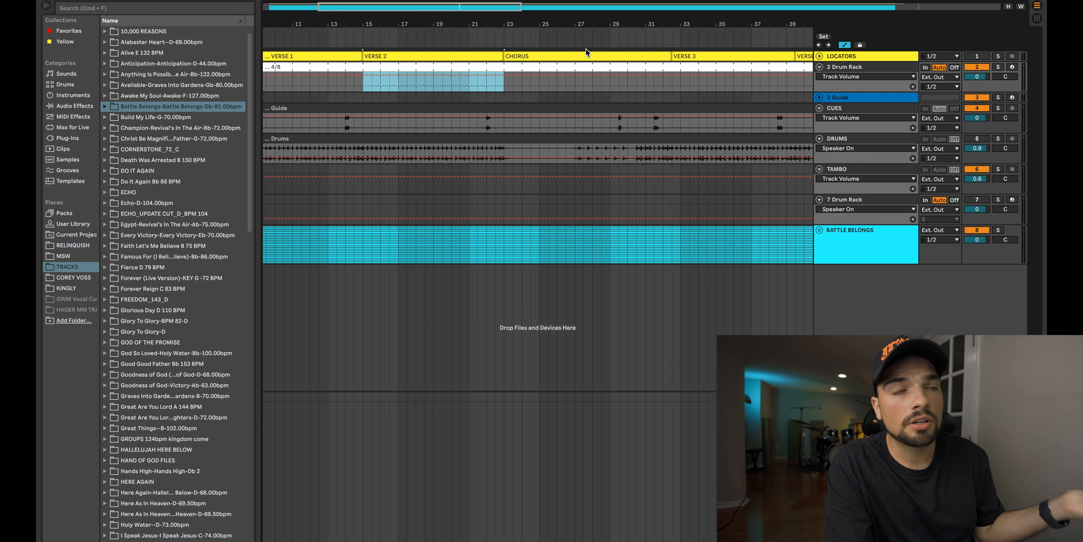